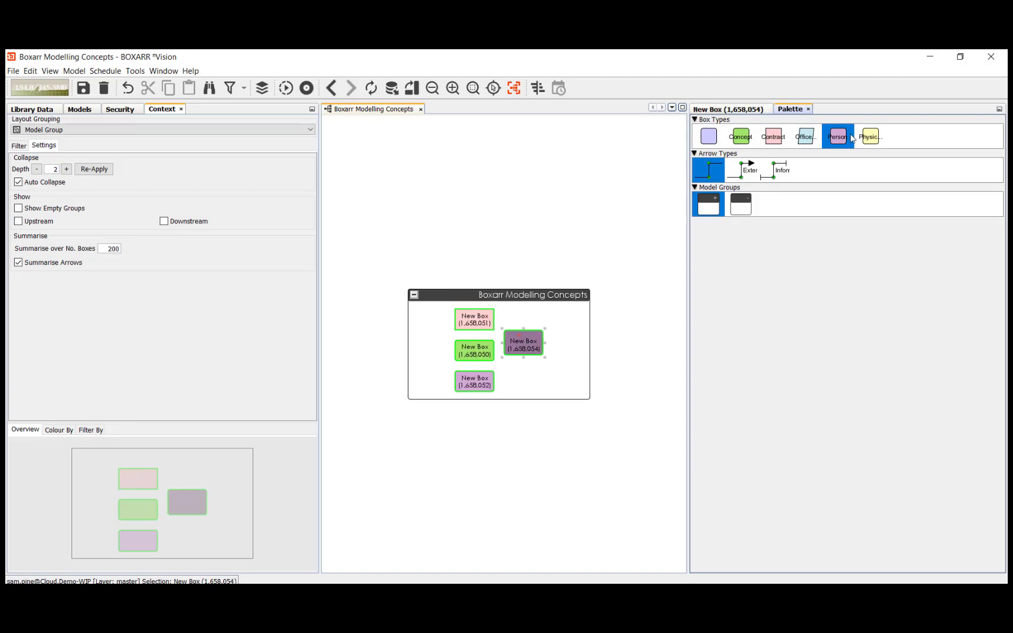
Add a Physical Part box to the group and review the properties of several boxes
{"action": "left_click_drag", "start_coordinate": [870, 137], "coordinate": [558, 368]}
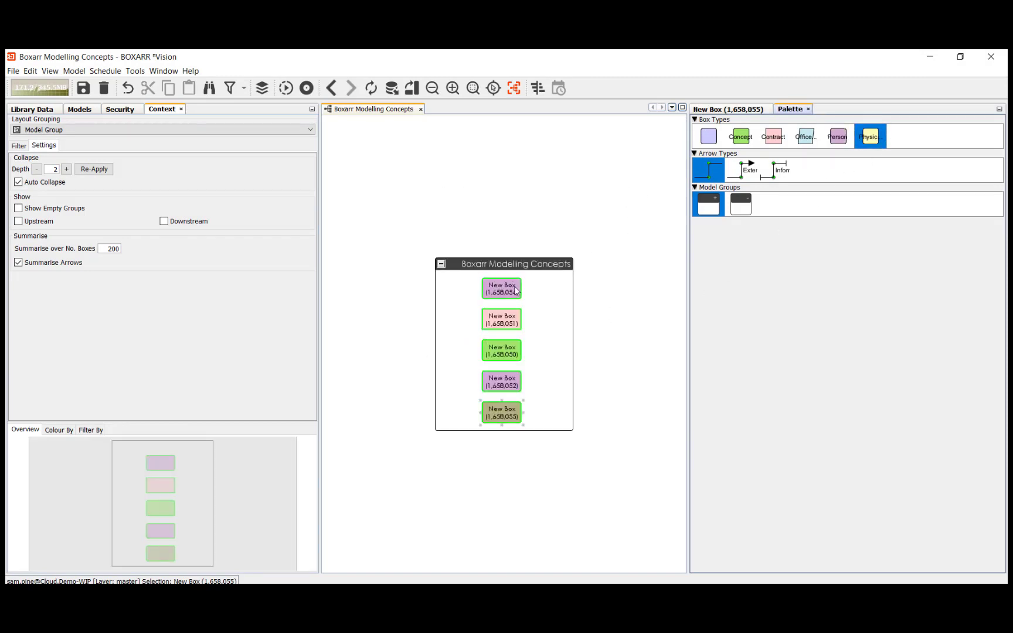
{"action": "left_click", "coordinate": [515, 289]}
{"action": "left_click", "coordinate": [703, 110]}
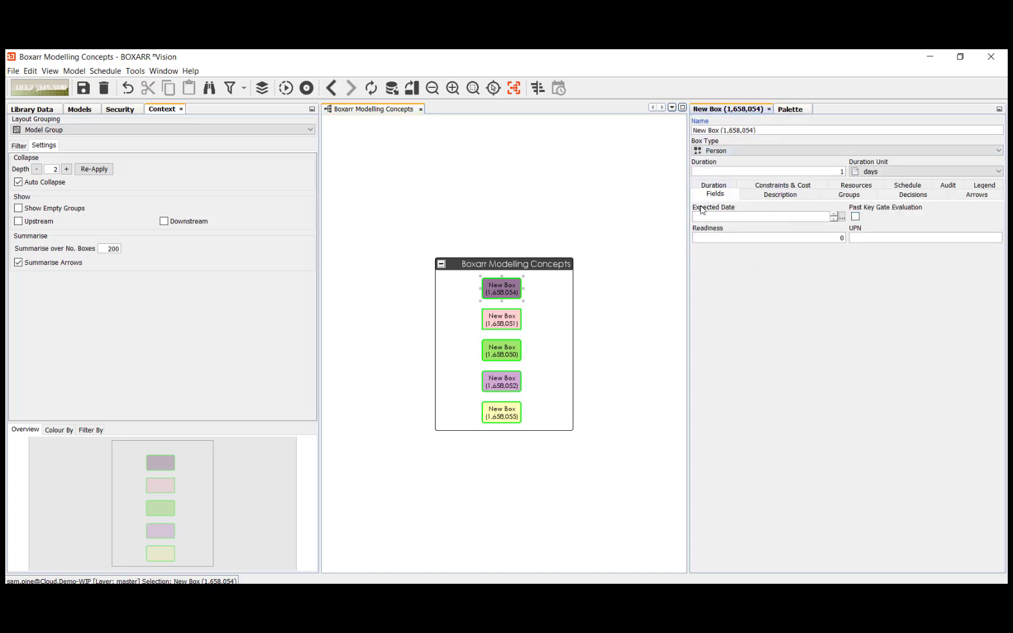
{"action": "left_click", "coordinate": [509, 355]}
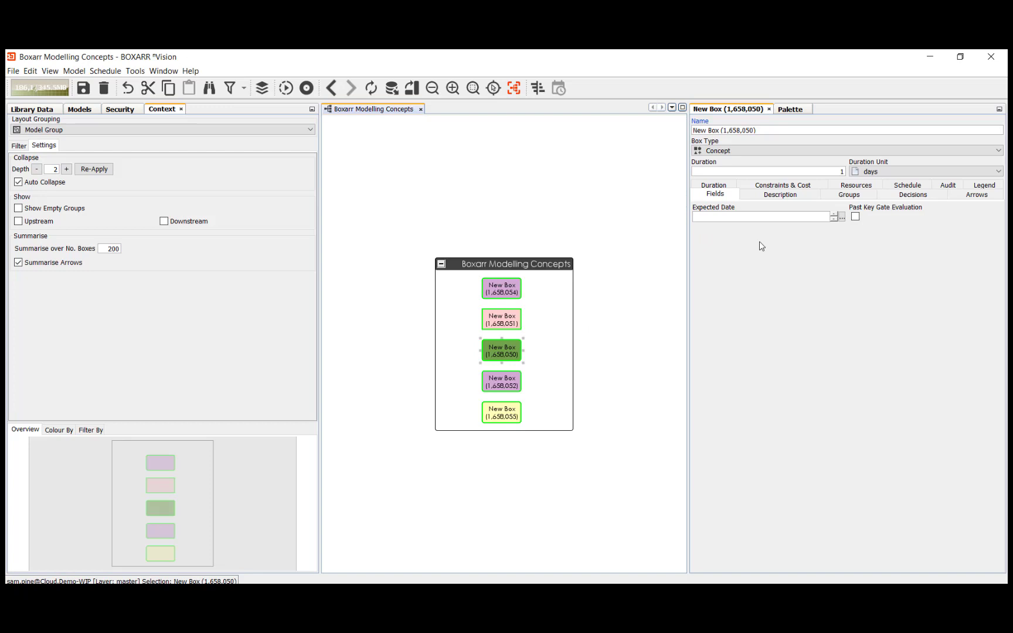
{"action": "left_click", "coordinate": [506, 322]}
{"action": "left_click", "coordinate": [719, 260]}
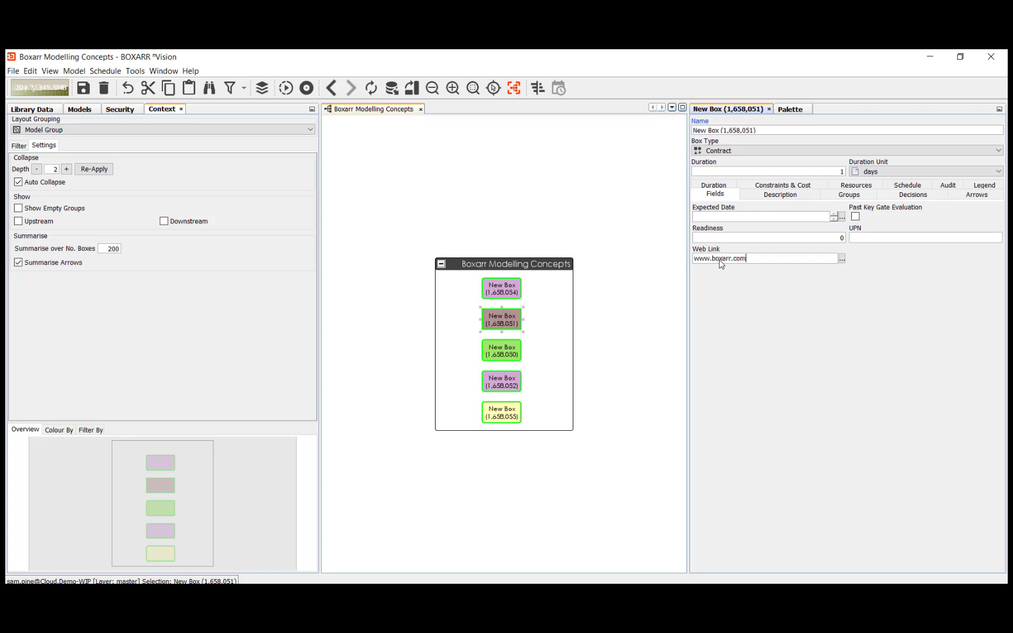
{"action": "left_click", "coordinate": [842, 259]}
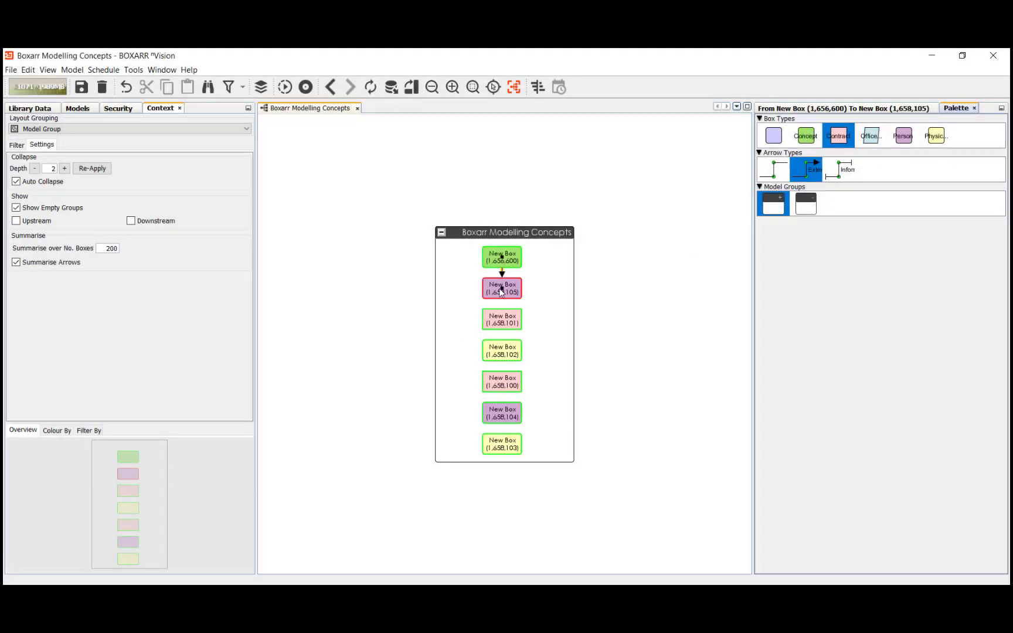
Link boxes 105→101 and 100→102, then draw Informs arrows into boxes 1,658,104 and 1,658,103
{"action": "left_click_drag", "start_coordinate": [501, 289], "coordinate": [502, 319]}
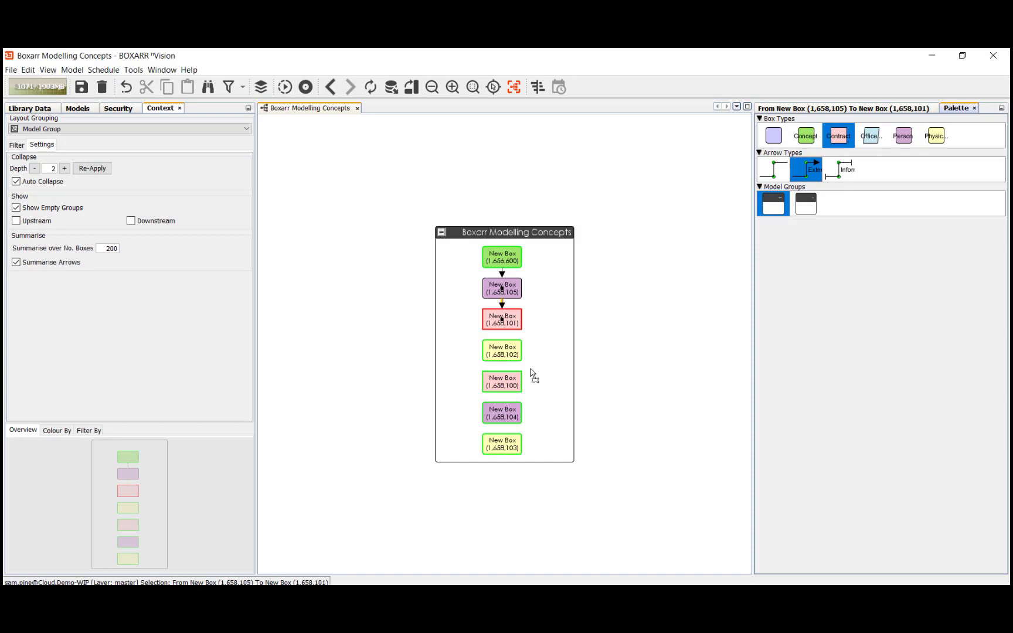
{"action": "left_click_drag", "start_coordinate": [509, 385], "coordinate": [509, 356]}
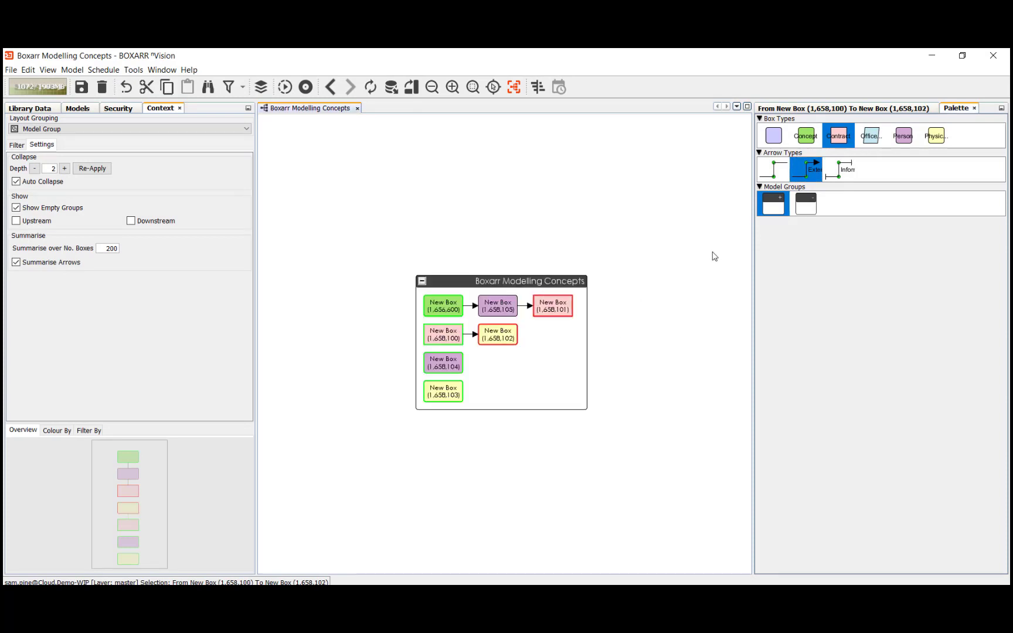
{"action": "left_click", "coordinate": [838, 169]}
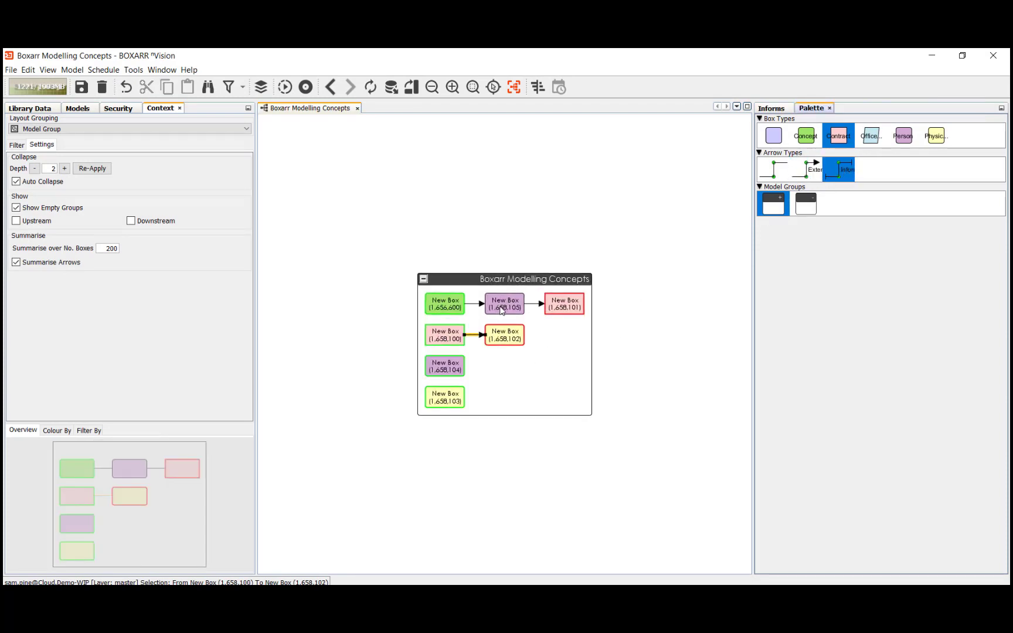
{"action": "left_click_drag", "start_coordinate": [503, 307], "coordinate": [444, 365]}
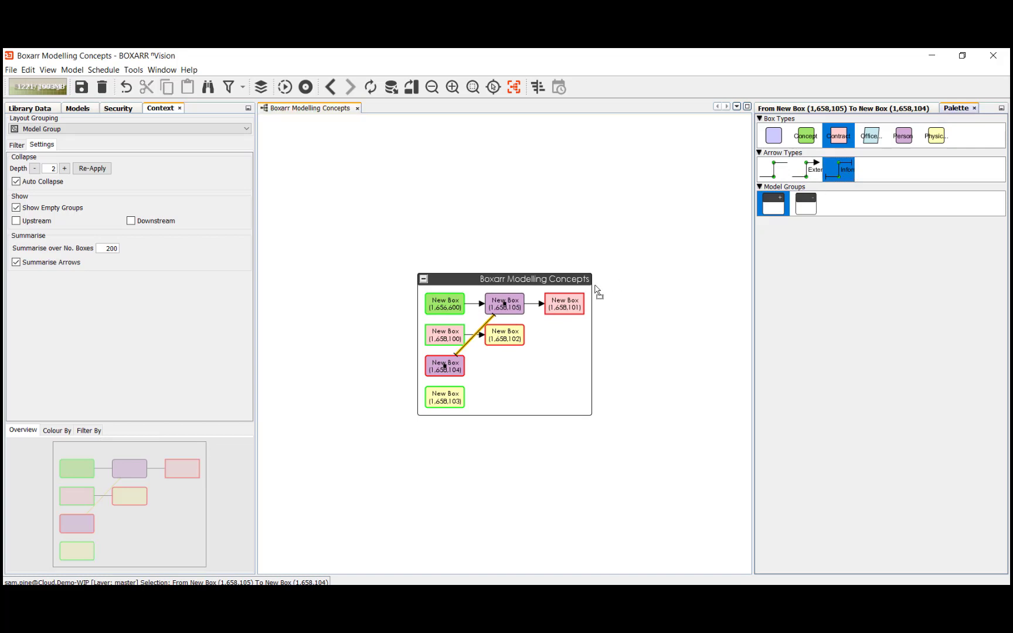
{"action": "mouse_move", "coordinate": [563, 303]}
{"action": "left_mouse_down"}
{"action": "mouse_move", "coordinate": [508, 375]}
{"action": "mouse_move", "coordinate": [444, 398]}
{"action": "left_mouse_up"}
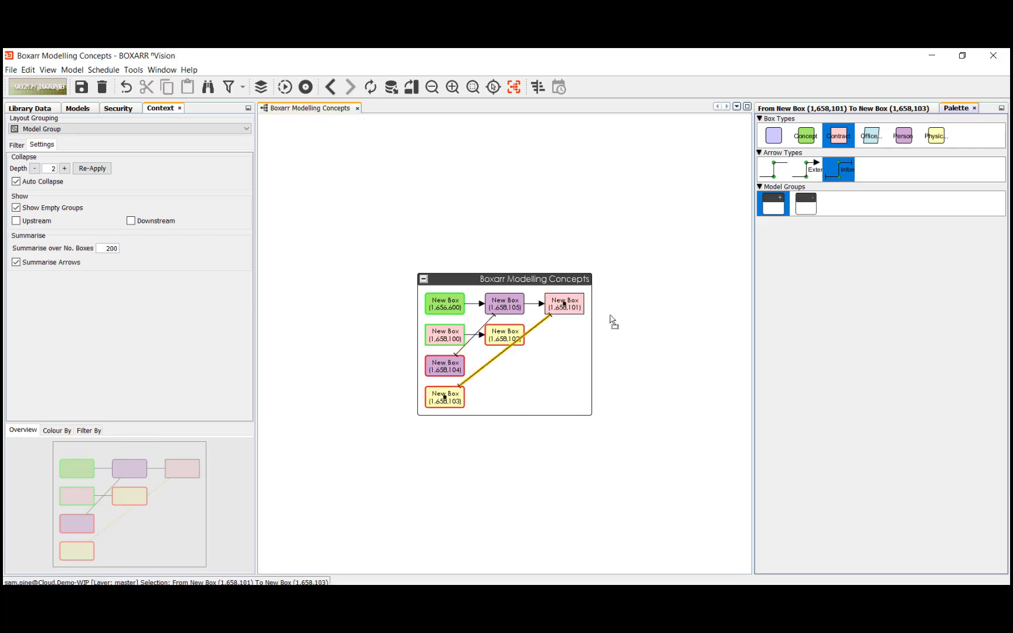
{"action": "left_click_drag", "start_coordinate": [455, 336], "coordinate": [448, 369]}
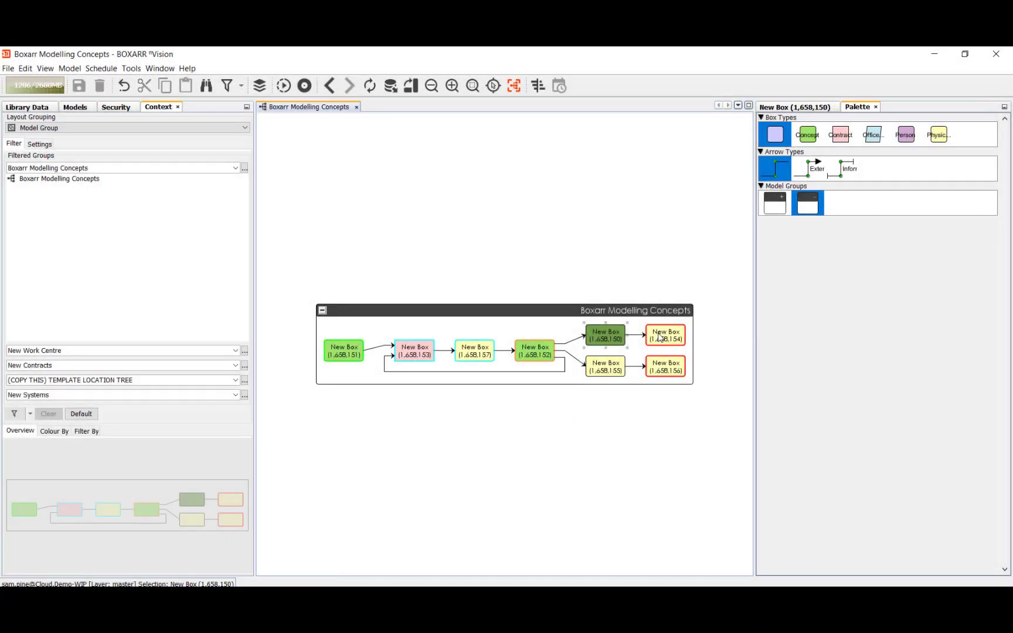
Wrap the four right-hand boxes in a model group, then nest it with box 1,658,152 in another group
{"action": "left_click", "coordinate": [658, 342], "text": "ctrl"}
{"action": "left_click", "coordinate": [666, 372], "text": "ctrl"}
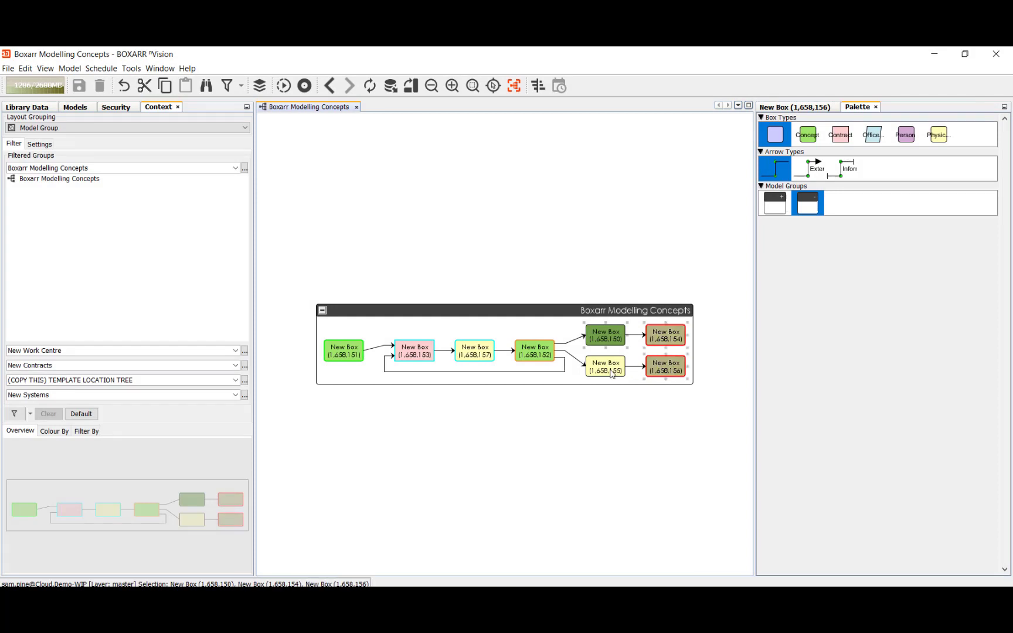
{"action": "left_click", "coordinate": [612, 371], "text": "ctrl"}
{"action": "left_click", "coordinate": [669, 344]}
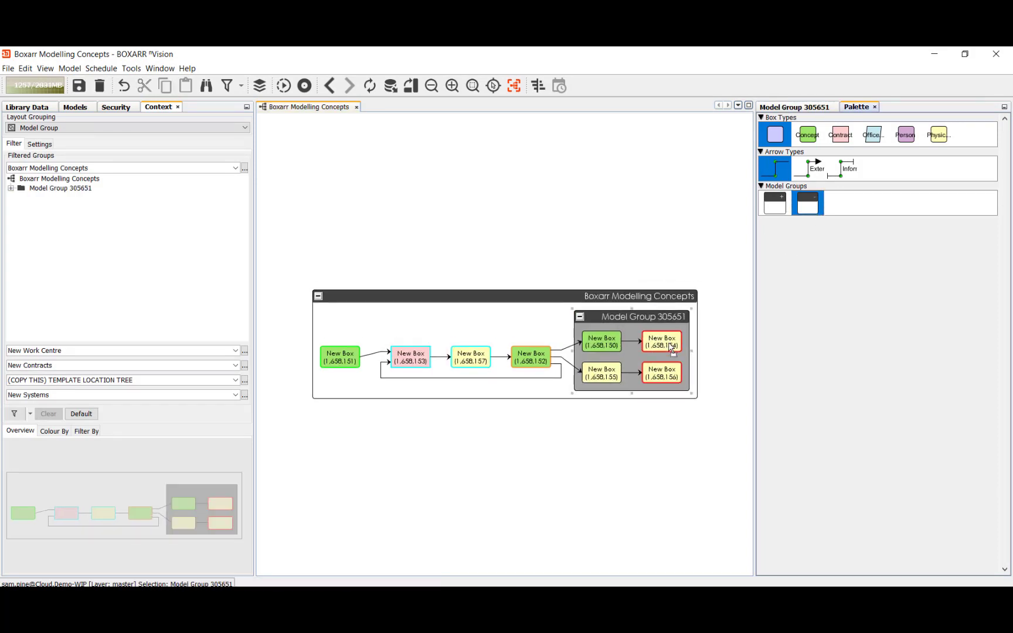
{"action": "left_click", "coordinate": [542, 362], "text": "ctrl"}
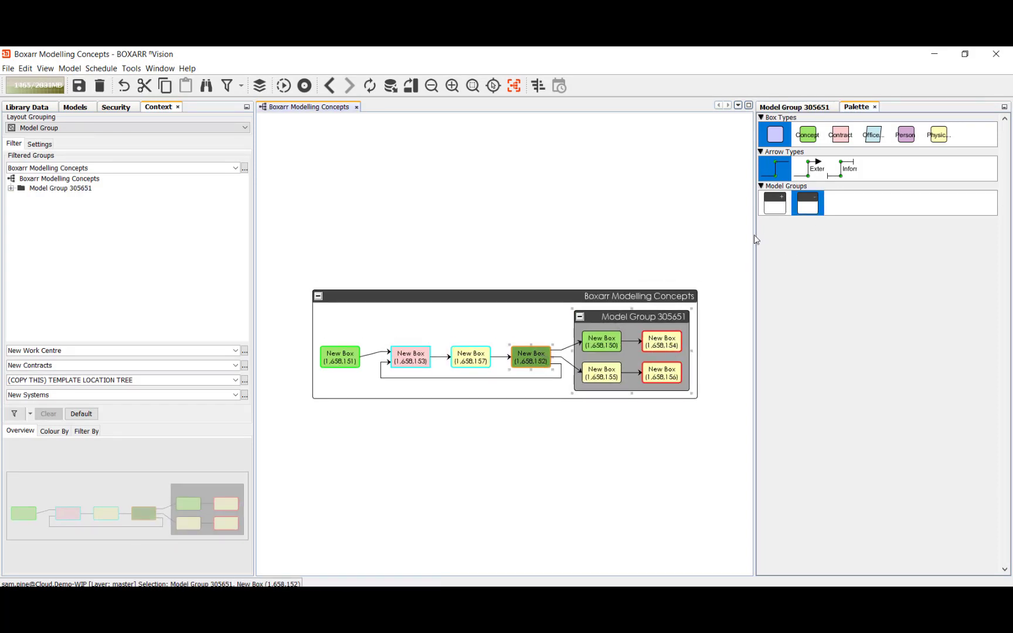
{"action": "left_click", "coordinate": [818, 202]}
{"action": "left_click", "coordinate": [542, 360]}
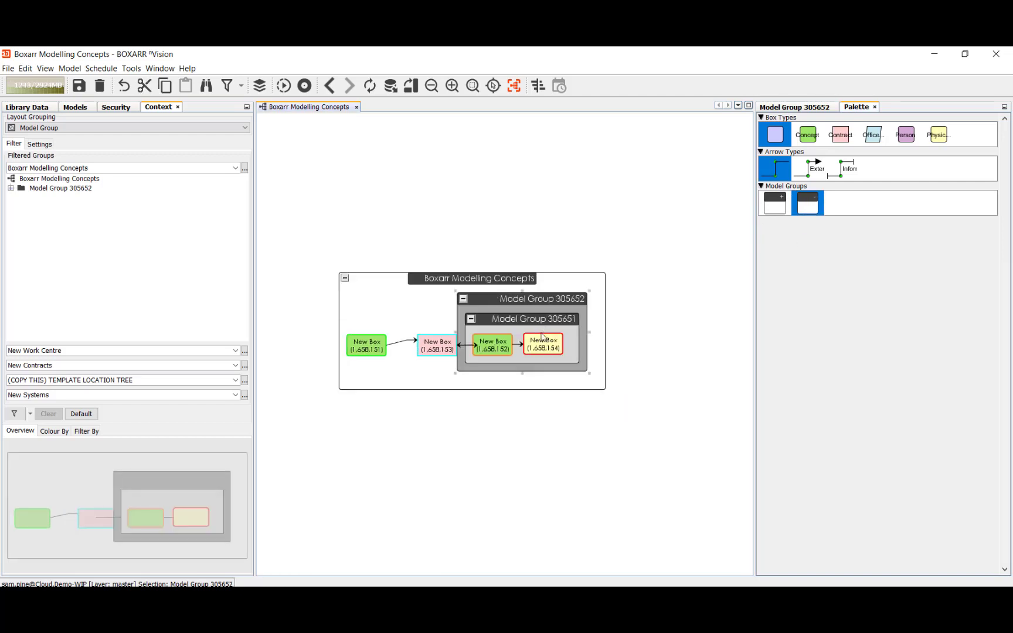
Group boxes 1,658,153 and 1,658,157 into a collapsed model group
{"action": "left_click", "coordinate": [466, 350]}
{"action": "left_click", "coordinate": [410, 341], "text": "ctrl"}
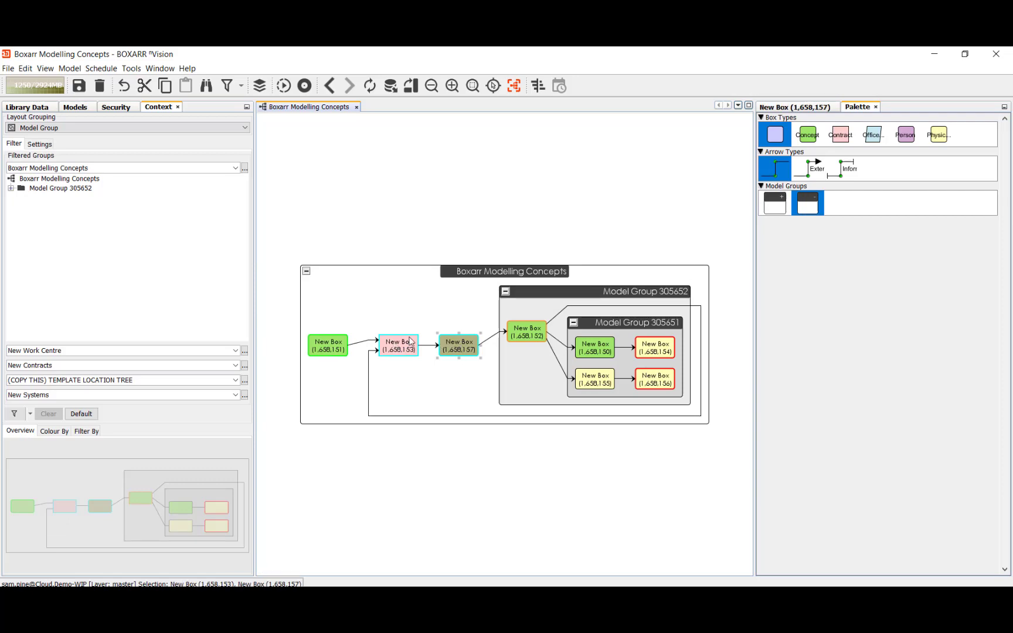
{"action": "left_click", "coordinate": [775, 202]}
{"action": "left_click", "coordinate": [463, 354]}
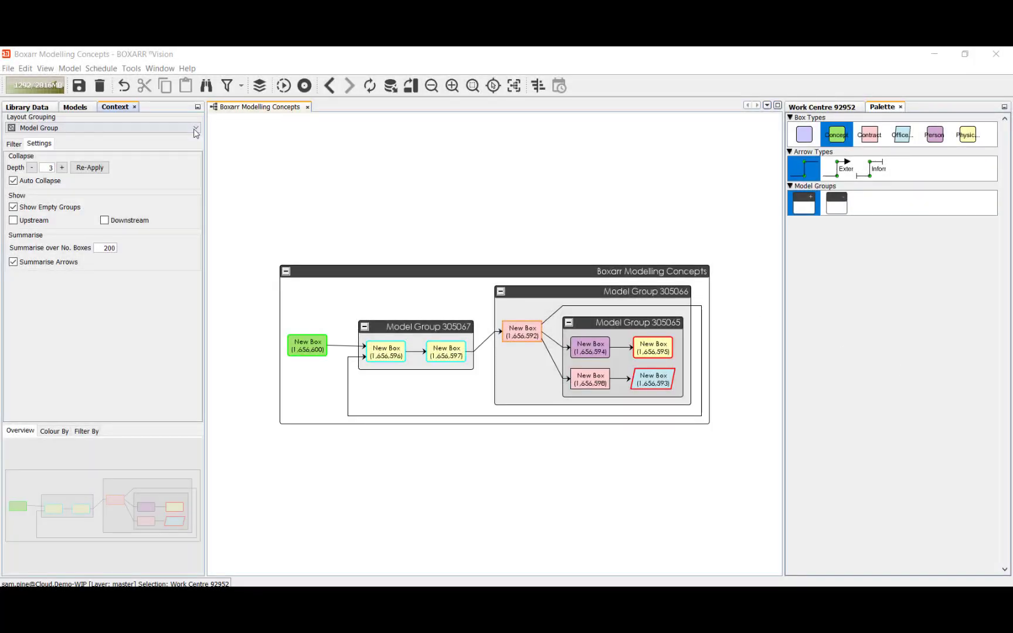
Regroup by Work Centre, drill into Work Centre 92952, then switch grouping back to Model Group
{"action": "left_click", "coordinate": [196, 129]}
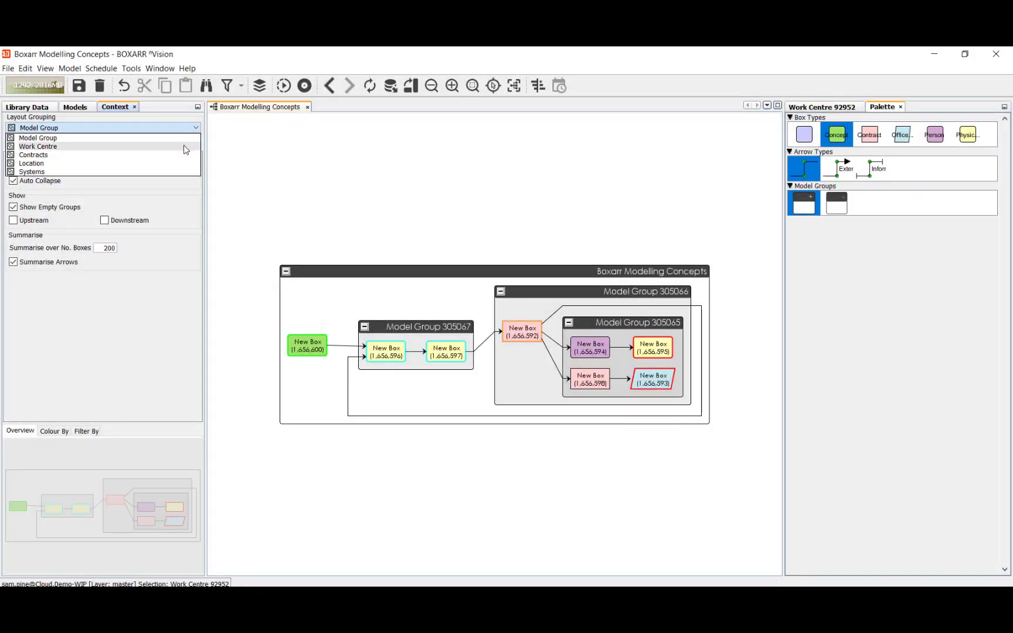
{"action": "left_click", "coordinate": [185, 146]}
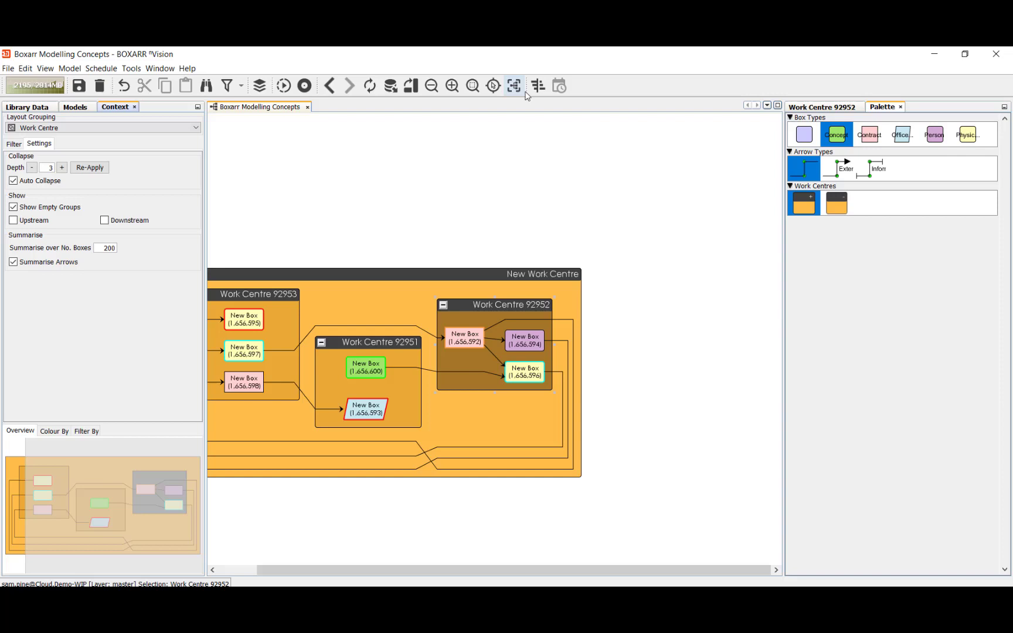
{"action": "left_click", "coordinate": [518, 91]}
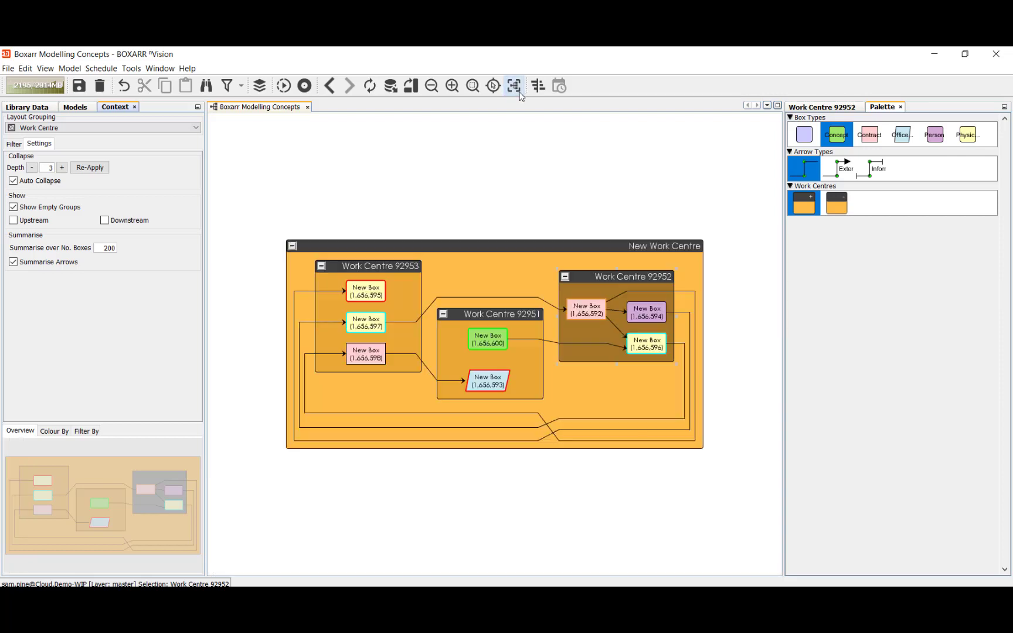
{"action": "double_click", "coordinate": [642, 276]}
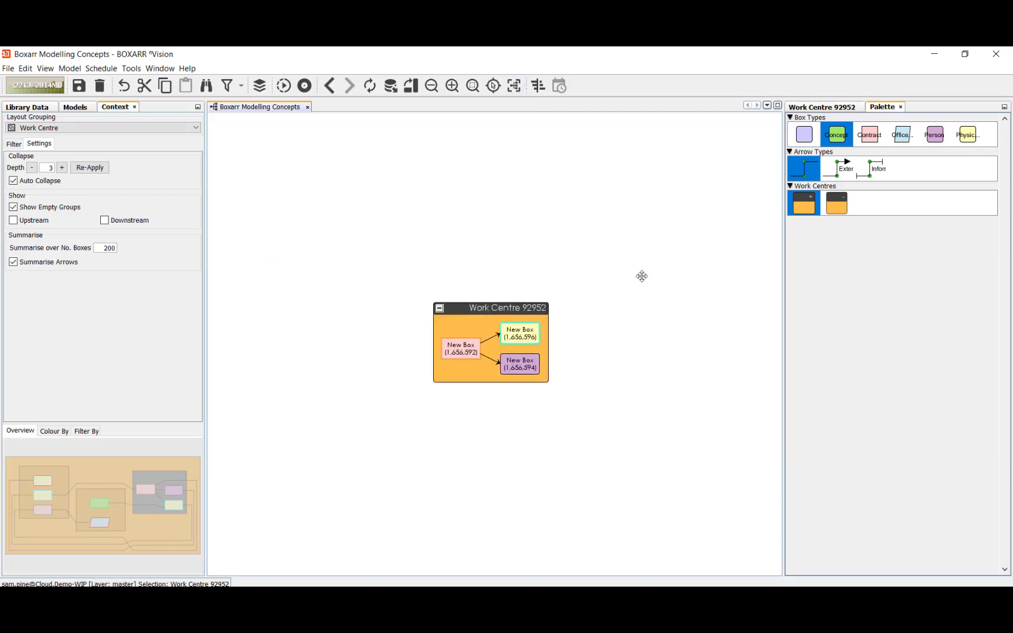
{"action": "left_click", "coordinate": [196, 128]}
{"action": "left_click", "coordinate": [188, 138]}
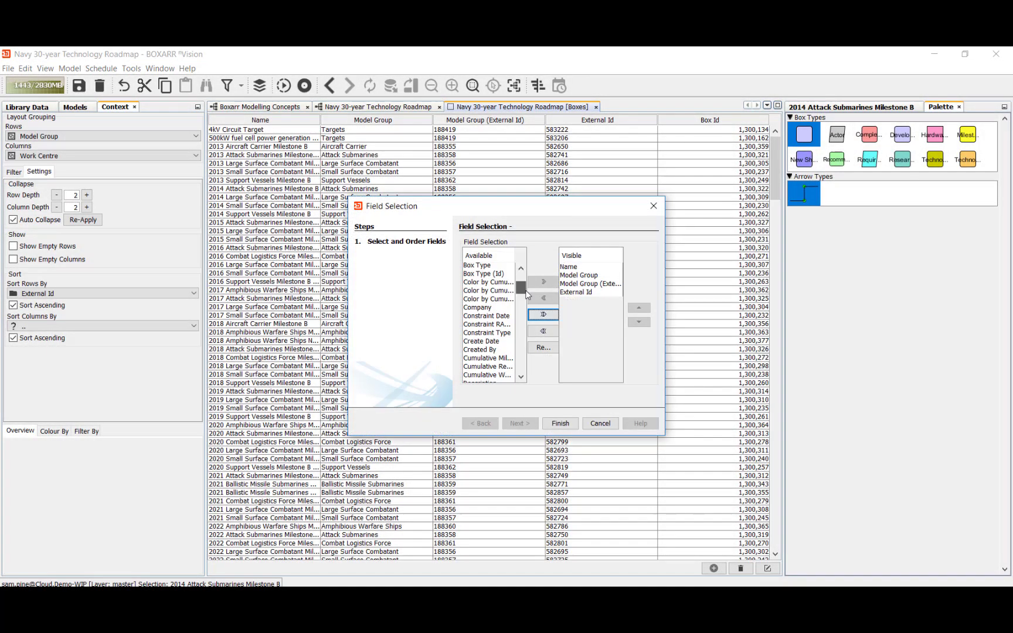
Move the Location field into the visible columns and apply it to the box table
{"action": "left_click_drag", "start_coordinate": [526, 295], "coordinate": [531, 316]}
{"action": "left_click", "coordinate": [483, 331]}
{"action": "left_click", "coordinate": [543, 281]}
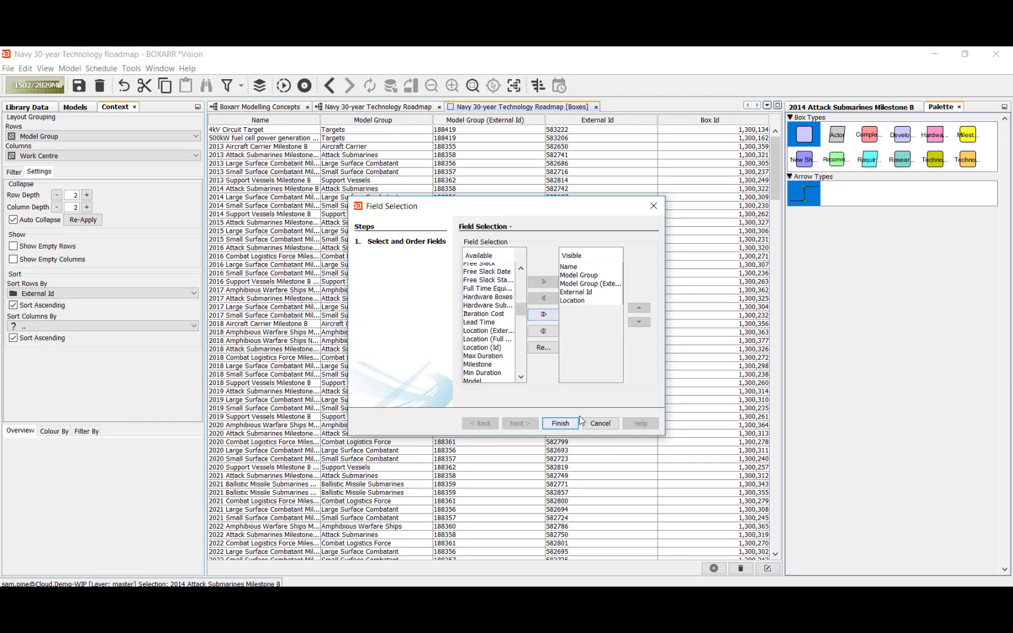
{"action": "left_click", "coordinate": [560, 423]}
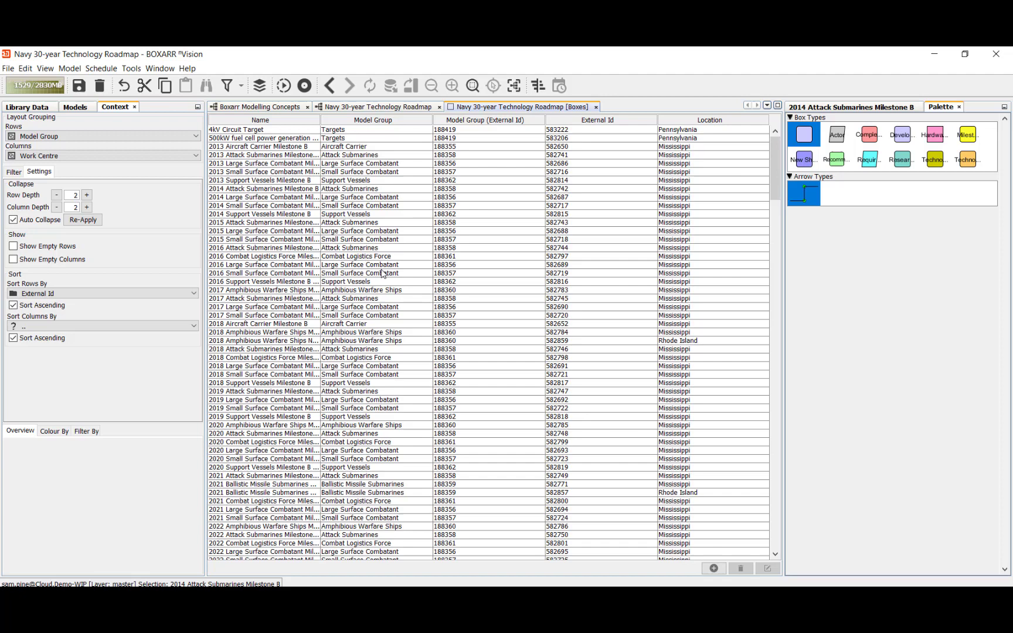
Open the roadmap as a Box Array and review the Sort Rows By options
{"action": "left_click", "coordinate": [45, 68]}
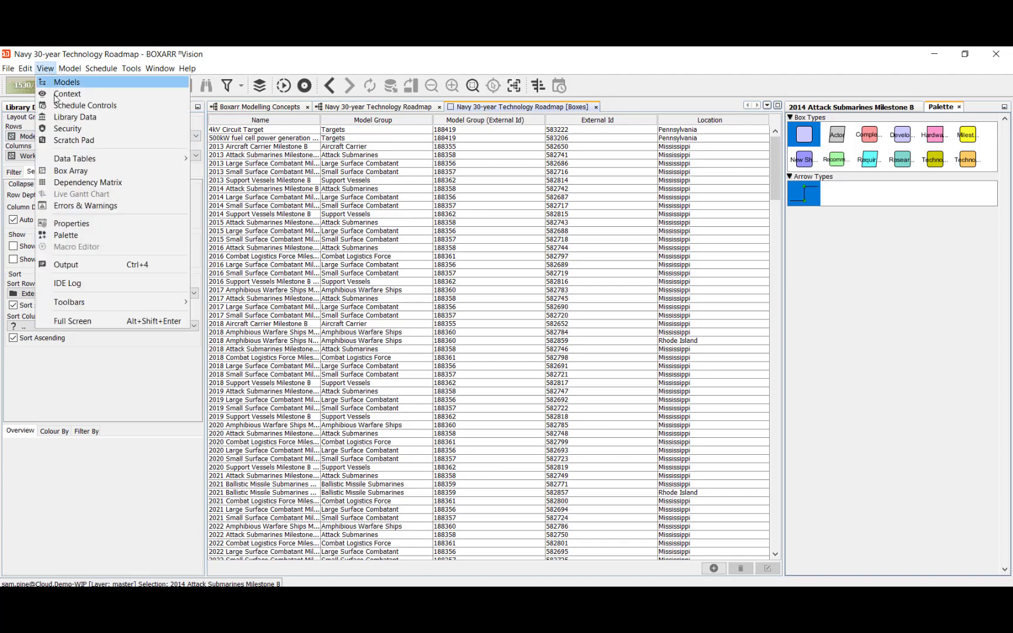
{"action": "left_click", "coordinate": [61, 171]}
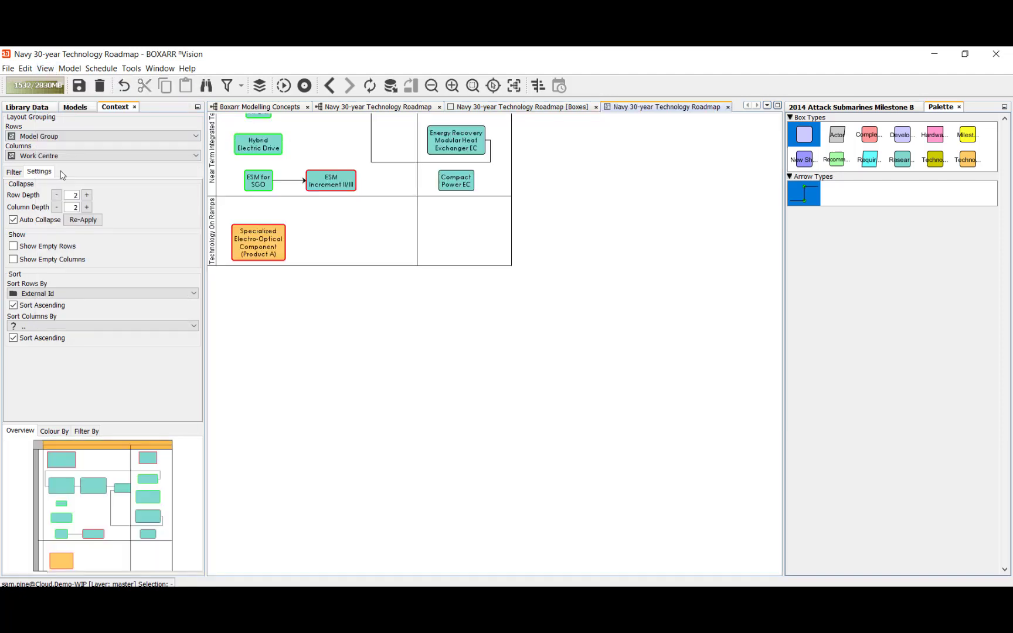
{"action": "left_click", "coordinate": [194, 293]}
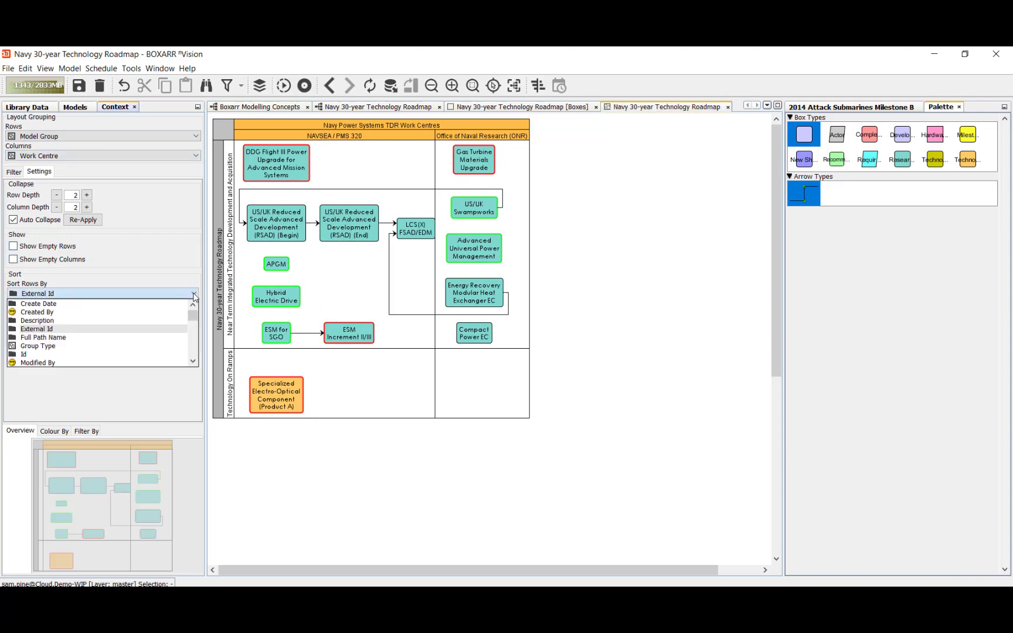
{"action": "scroll", "coordinate": [181, 321], "scroll_direction": "down", "scroll_amount": 3}
{"action": "left_click_drag", "start_coordinate": [193, 330], "coordinate": [192, 344]}
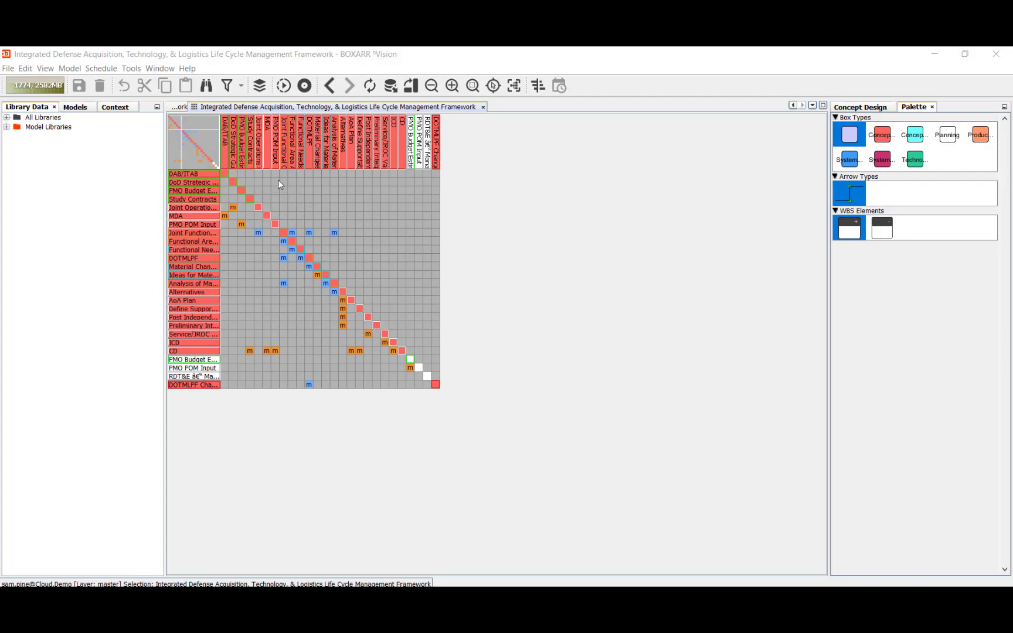
Clear the matrix filter and pan around the full lifecycle framework matrix
{"action": "left_click", "coordinate": [241, 86]}
{"action": "left_click", "coordinate": [272, 141]}
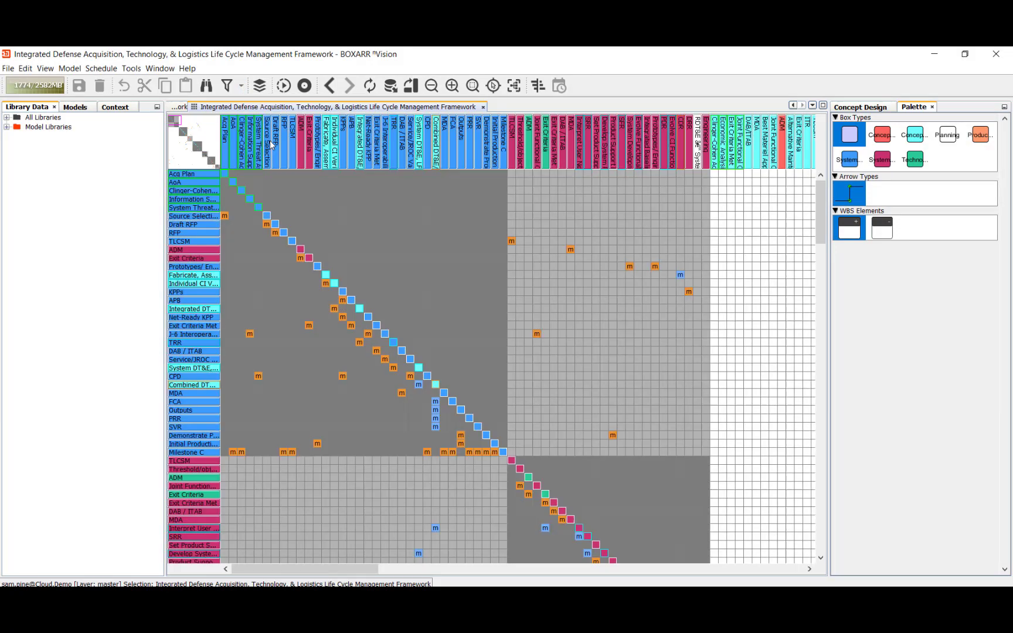
{"action": "left_click_drag", "start_coordinate": [183, 144], "coordinate": [206, 154]}
{"action": "scroll", "coordinate": [437, 289], "scroll_direction": "up", "scroll_amount": 3}
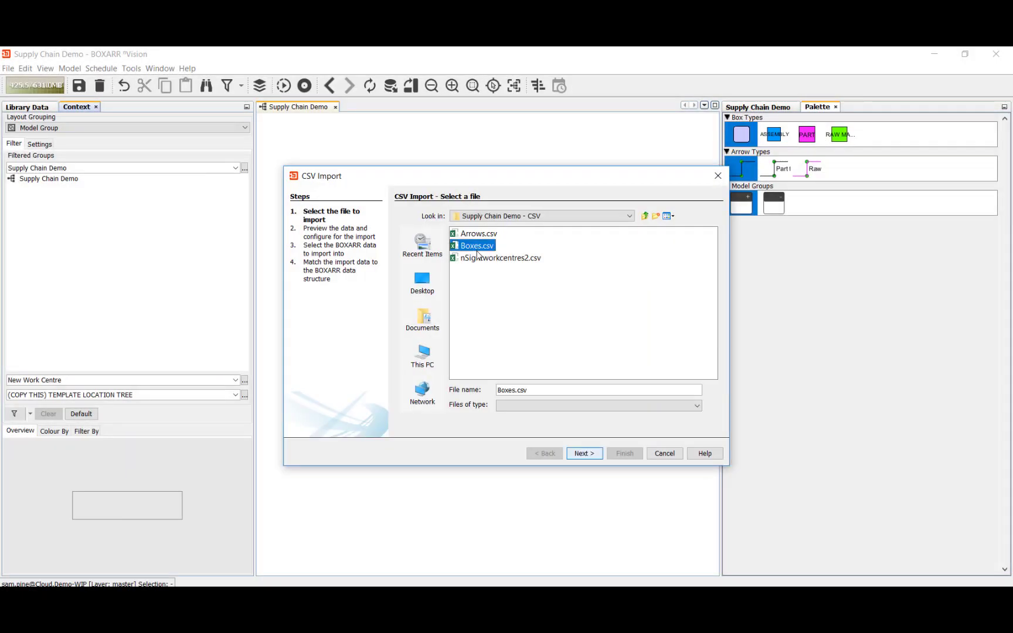
Import Boxes.csv as Boxes data, keeping External Id as the matched field
{"action": "left_click", "coordinate": [595, 453]}
{"action": "left_click", "coordinate": [584, 454]}
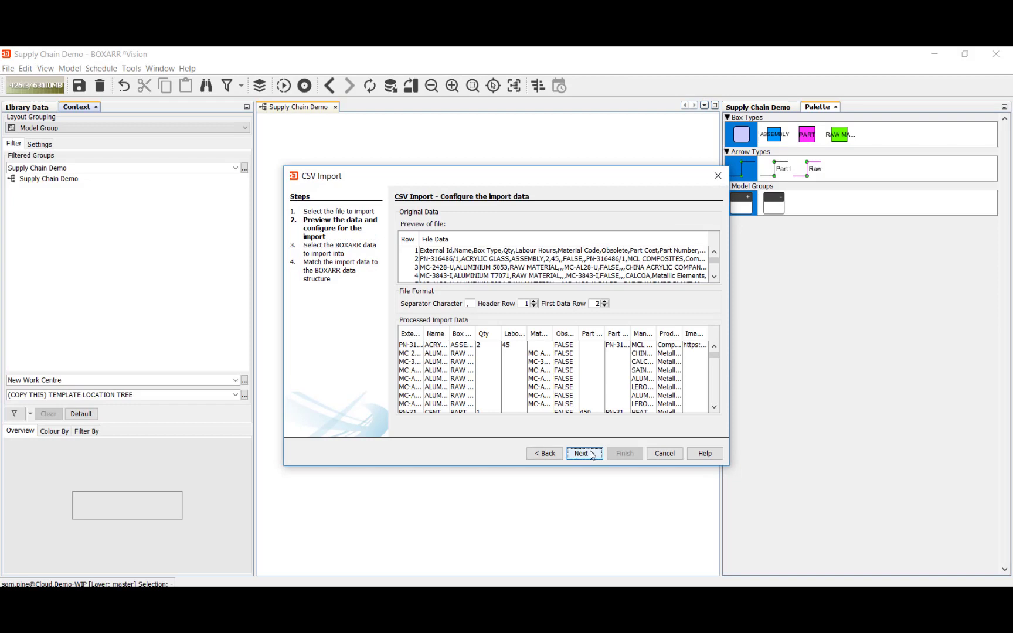
{"action": "left_click", "coordinate": [529, 299]}
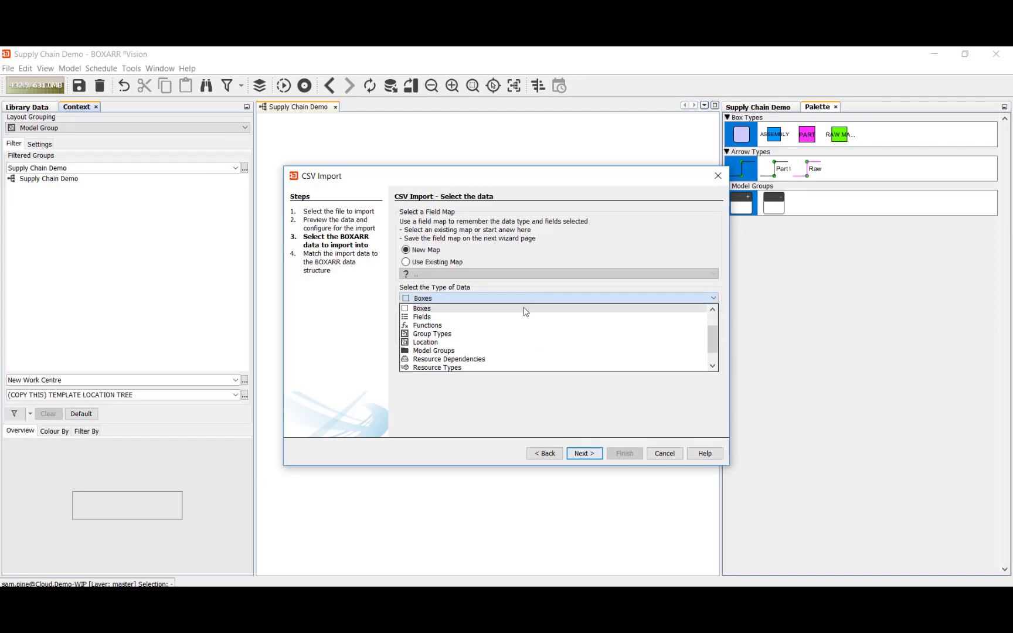
{"action": "left_click", "coordinate": [524, 309]}
{"action": "left_click", "coordinate": [587, 454]}
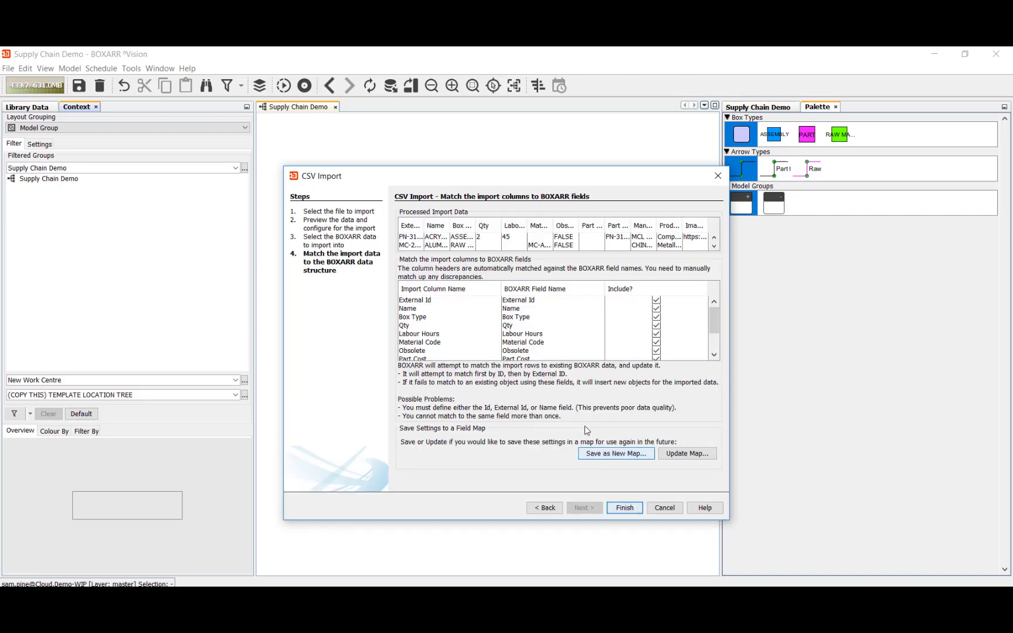
{"action": "left_click", "coordinate": [529, 300]}
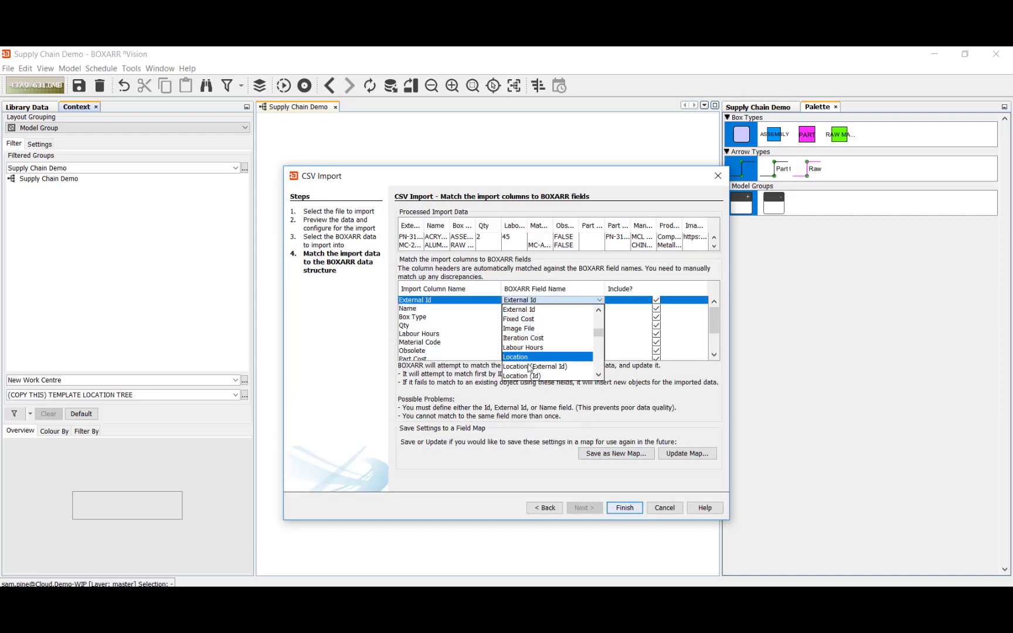
{"action": "left_click", "coordinate": [527, 312]}
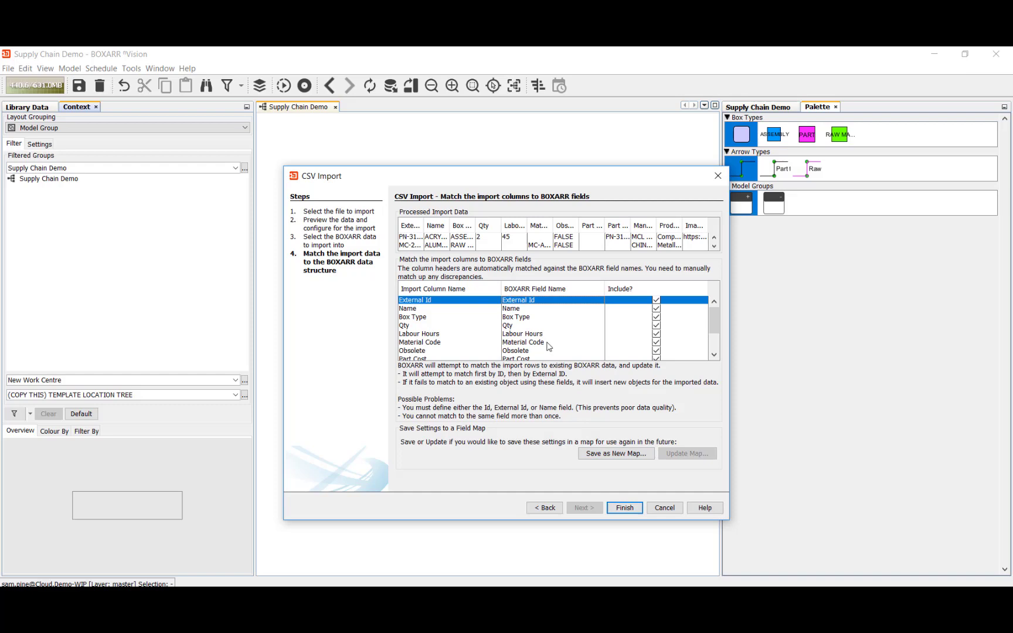
Save the column matching as a personal-use 'Box CSV Import' map in the Supply Chain Demo library
{"action": "left_click", "coordinate": [600, 454]}
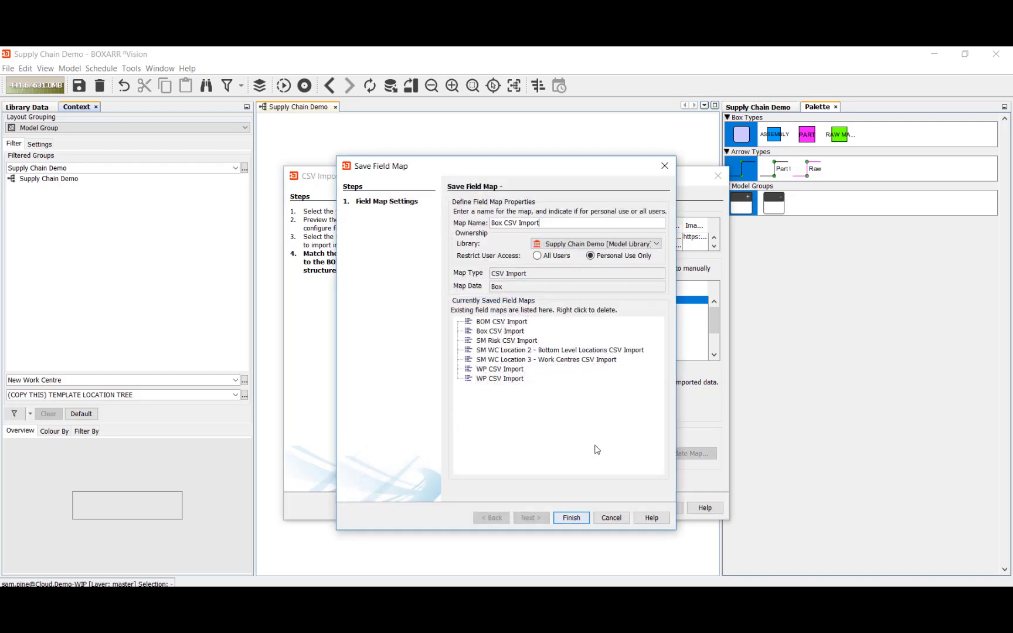
{"action": "left_click", "coordinate": [581, 247]}
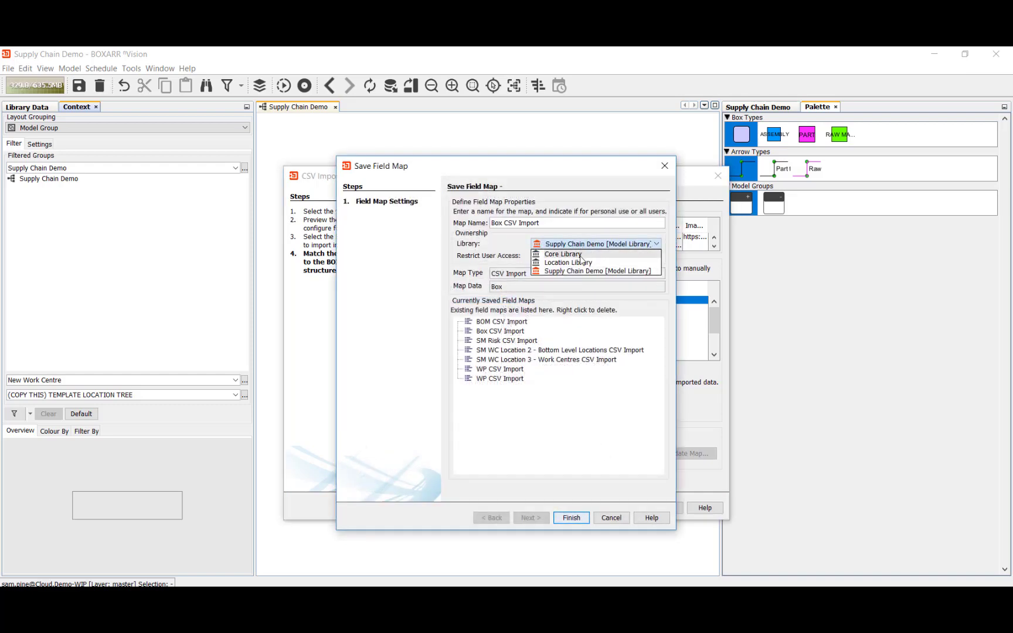
{"action": "left_click", "coordinate": [586, 271]}
{"action": "left_click", "coordinate": [545, 259]}
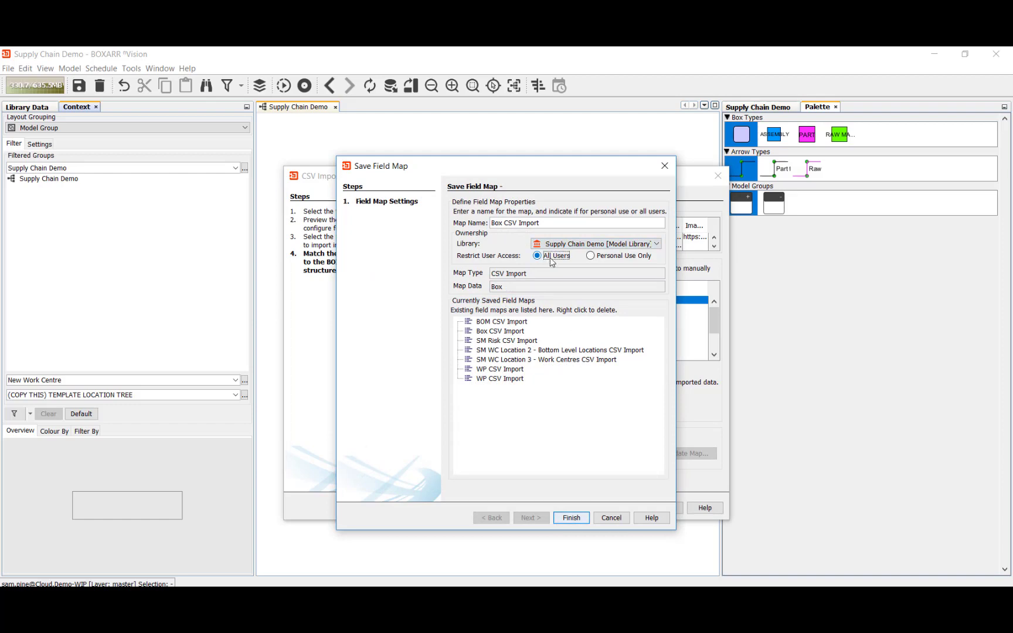
{"action": "left_click", "coordinate": [592, 256]}
{"action": "left_click", "coordinate": [568, 516]}
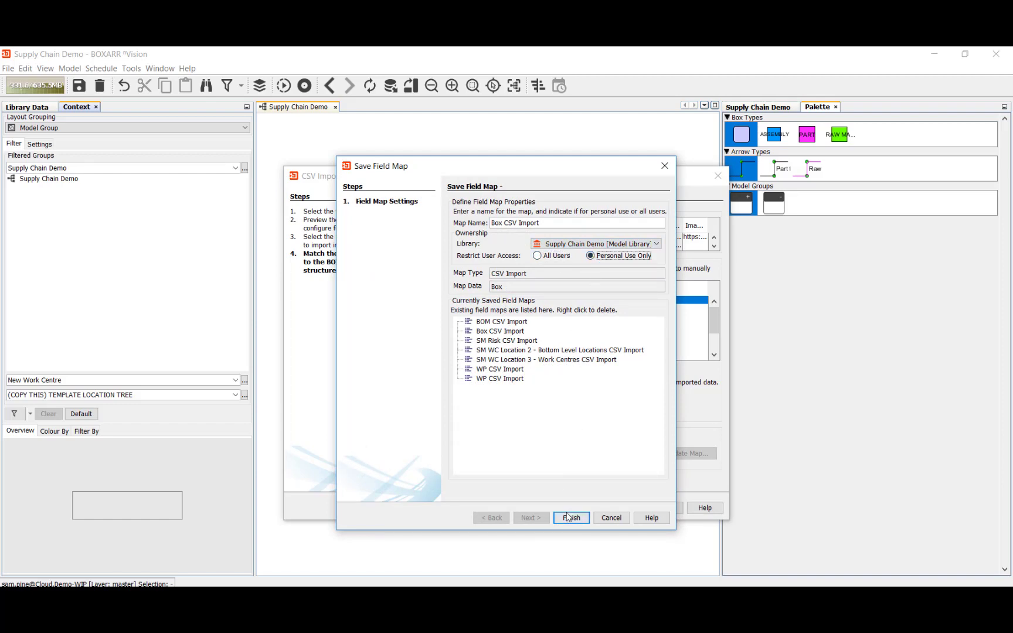
Run the box import, acknowledge completion, and select the Supply Chain Demo model group
{"action": "left_click", "coordinate": [623, 508]}
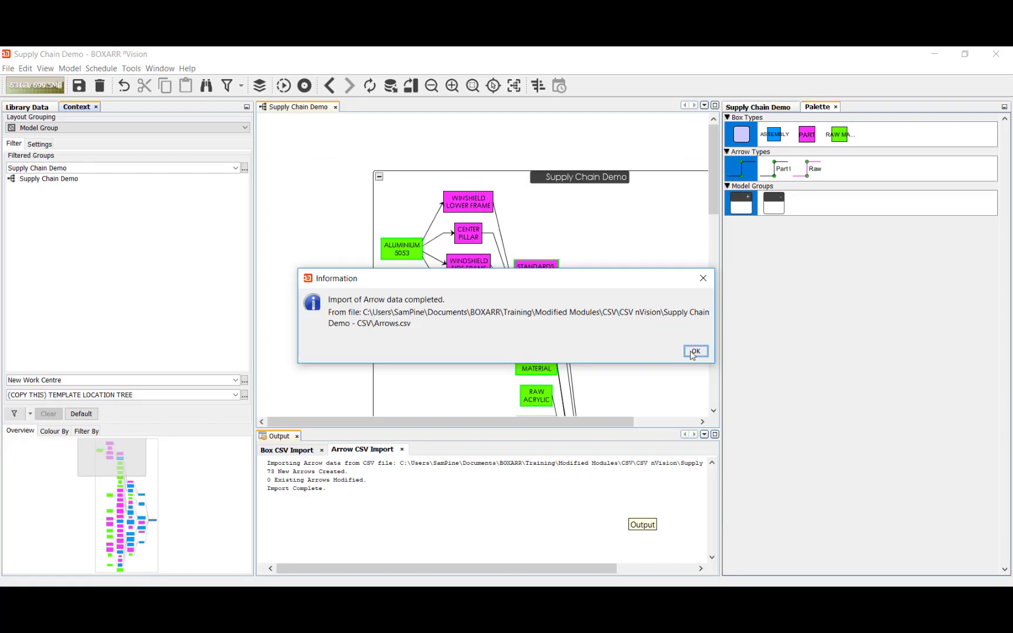
{"action": "left_click", "coordinate": [692, 354]}
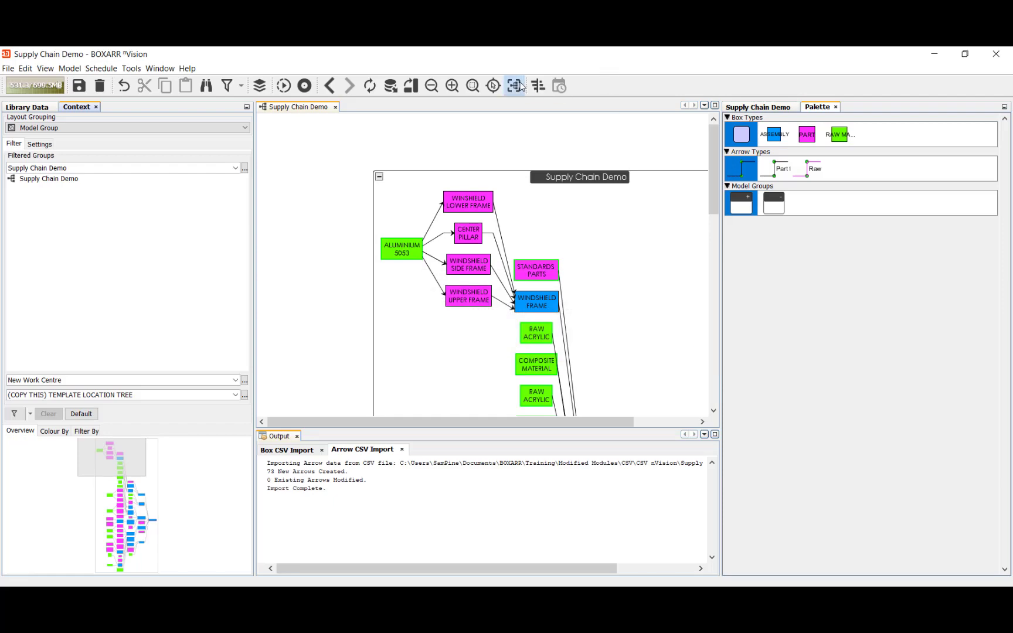
{"action": "left_click", "coordinate": [511, 135]}
Fit the diagram to the window and run a Linear DSM Schedule on Supply Chain Demo
{"action": "left_click", "coordinate": [513, 86]}
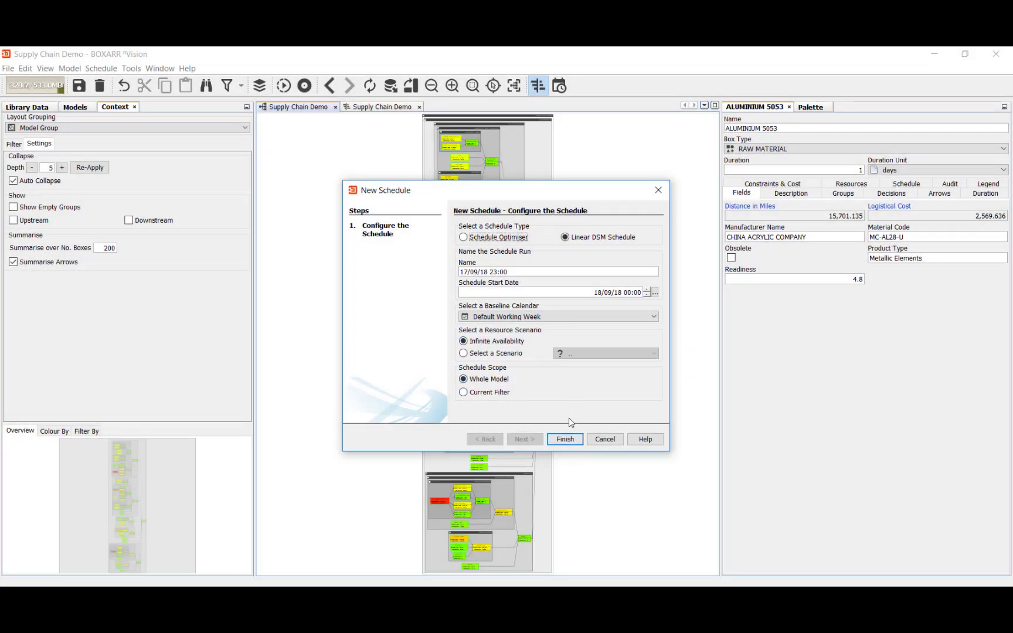
{"action": "left_click", "coordinate": [564, 439]}
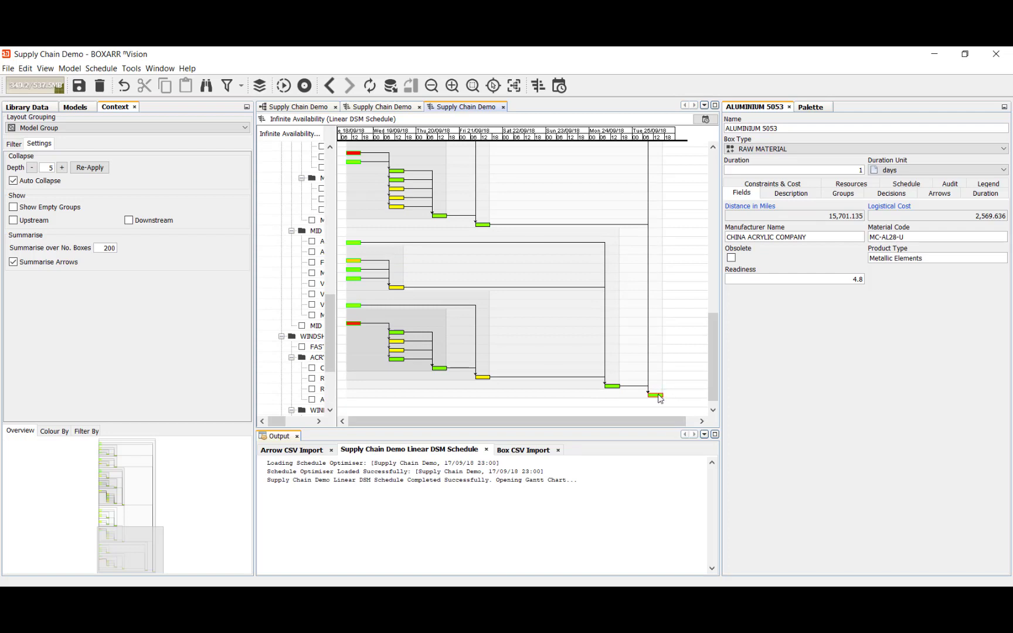
Filter the model to the COMPARTMENT task's upstream critical path
{"action": "right_click", "coordinate": [659, 399]}
{"action": "mouse_move", "coordinate": [732, 491]}
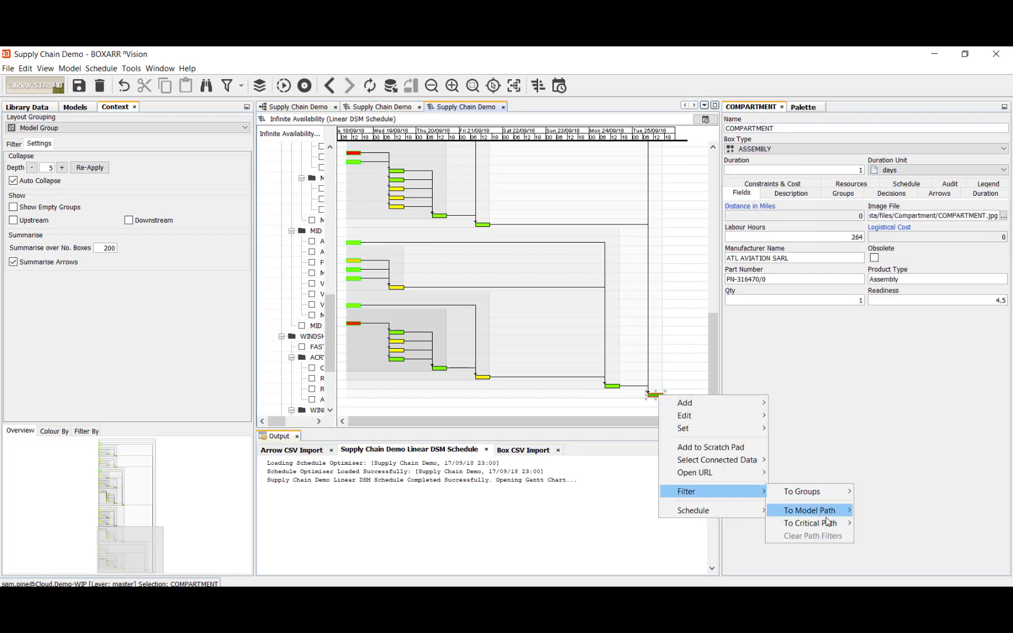
{"action": "mouse_move", "coordinate": [830, 522]}
{"action": "left_click", "coordinate": [873, 525]}
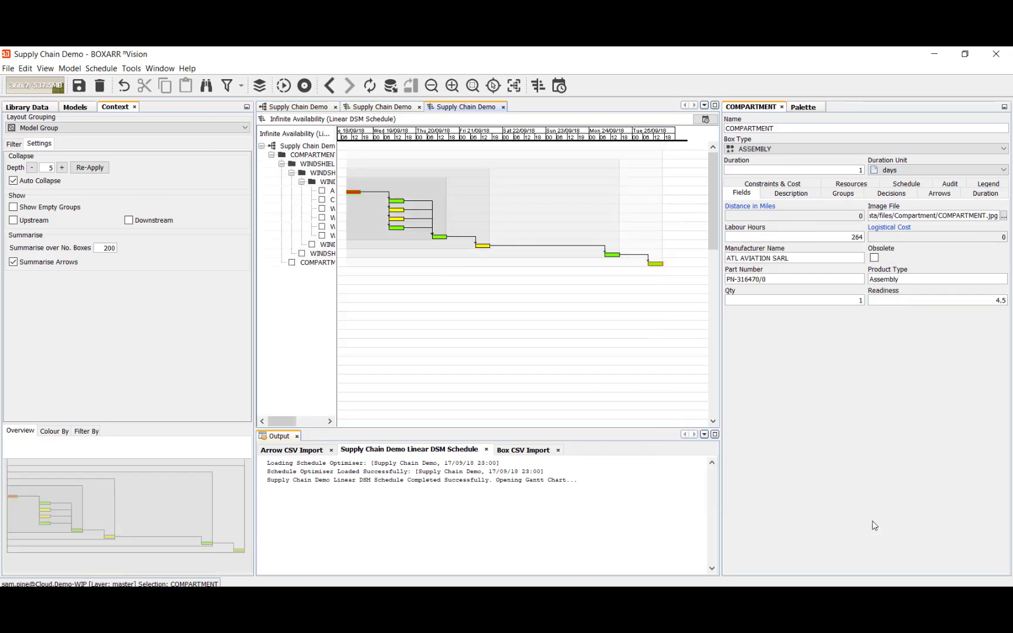
Select the red ALUMINIUM 5053 task and switch back to the network diagram view
{"action": "left_click", "coordinate": [354, 192]}
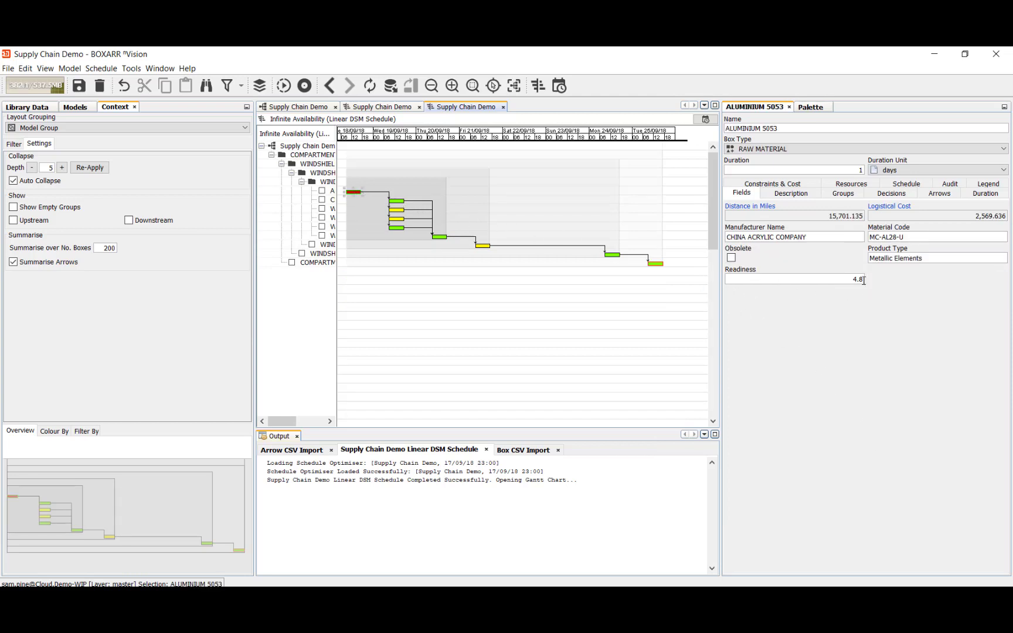
{"action": "left_click", "coordinate": [705, 105]}
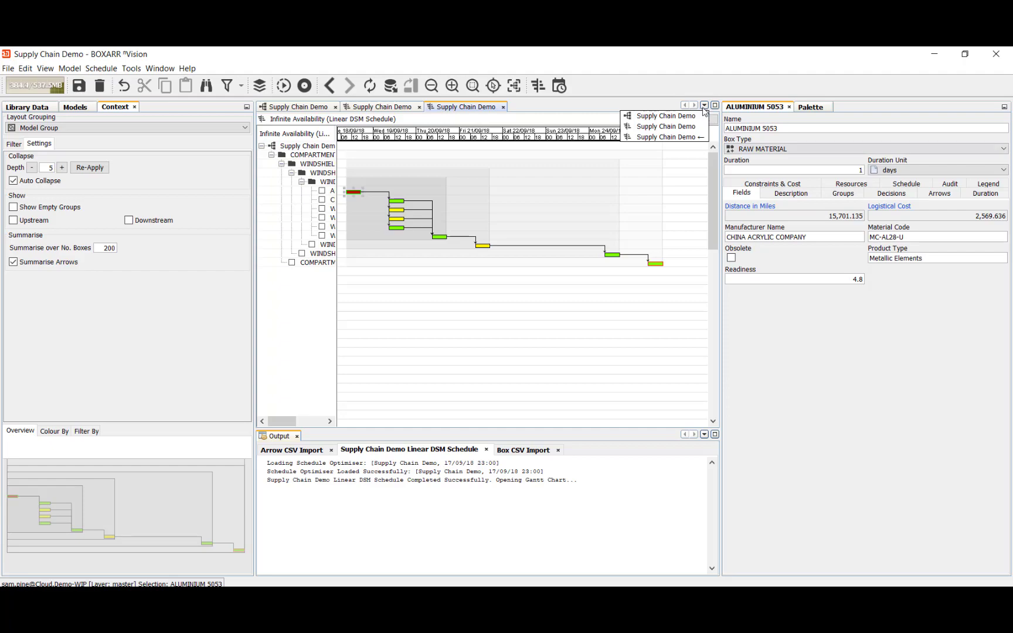
{"action": "left_click", "coordinate": [677, 117]}
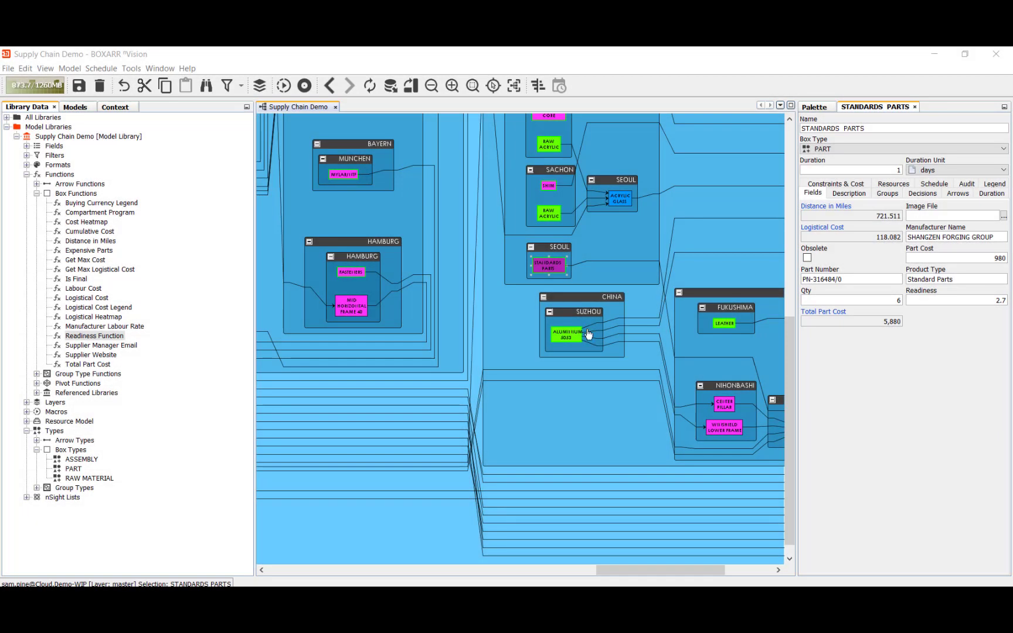
Colour the Supply Chain Demo boxes by the Readiness Function, turning most green and one red
{"action": "left_click", "coordinate": [576, 339]}
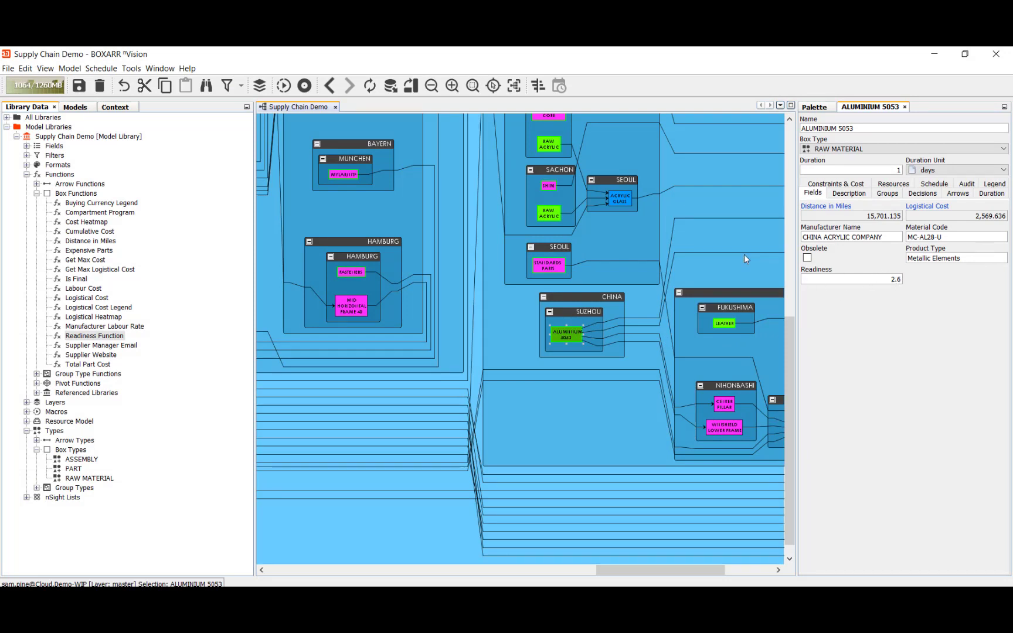
{"action": "left_click", "coordinate": [70, 68]}
{"action": "mouse_move", "coordinate": [123, 106]}
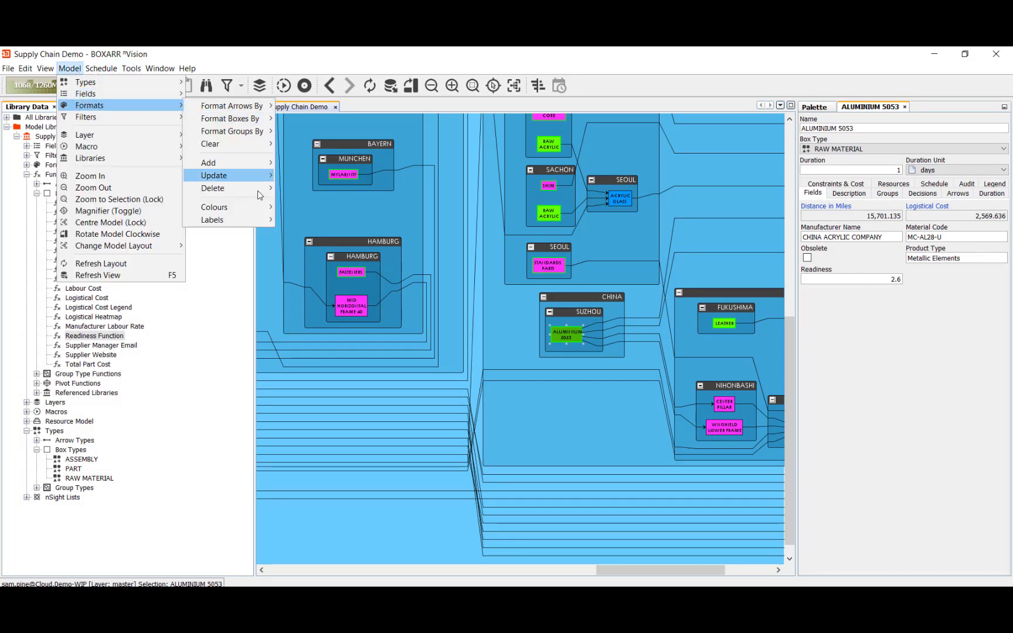
{"action": "mouse_move", "coordinate": [254, 209]}
{"action": "mouse_move", "coordinate": [317, 220]}
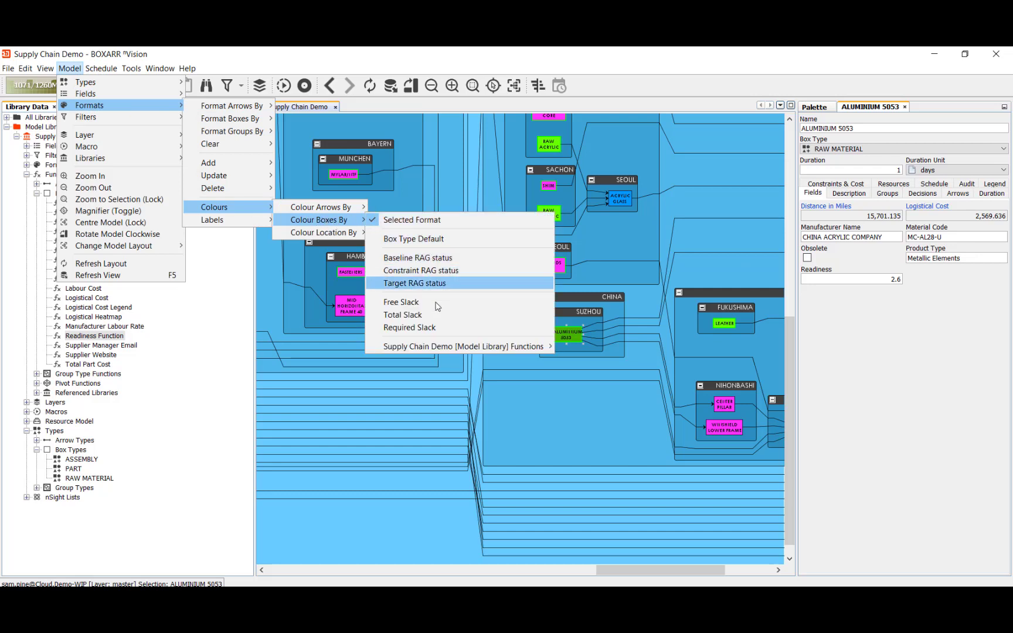
{"action": "mouse_move", "coordinate": [462, 347]}
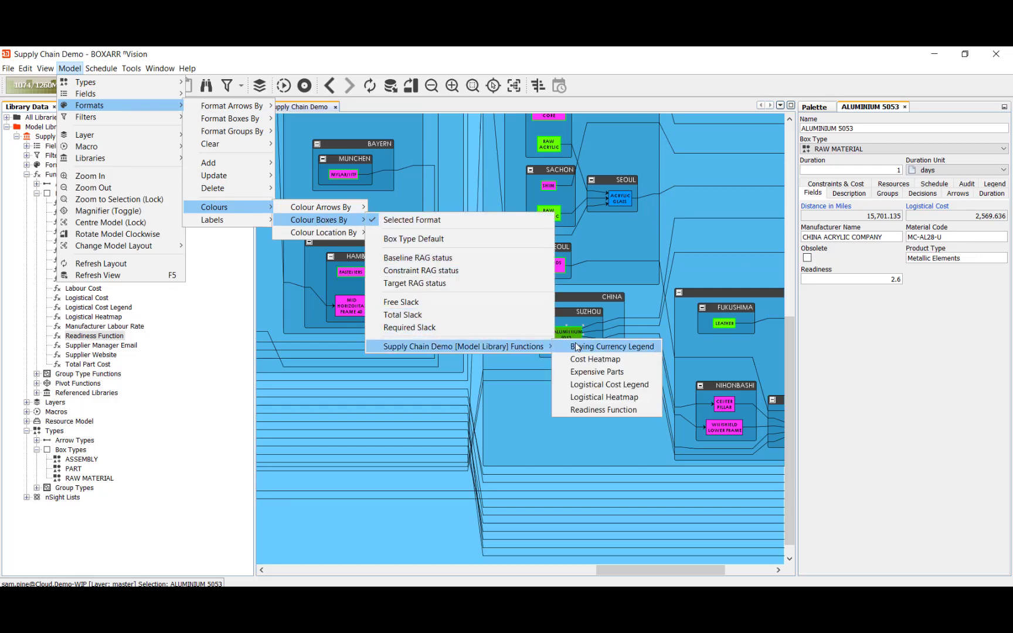
{"action": "left_click", "coordinate": [617, 409]}
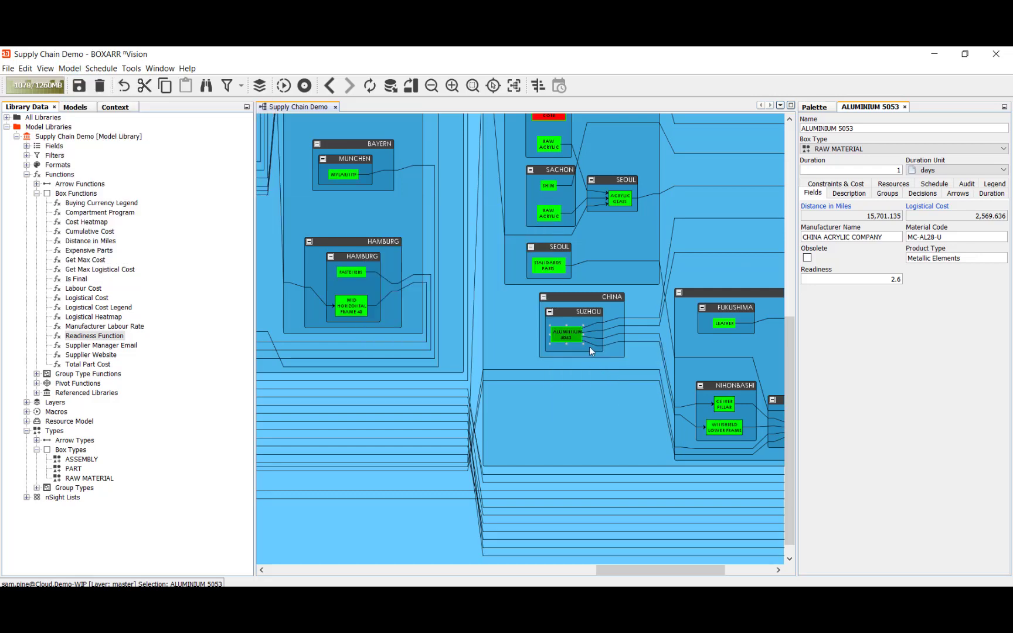
Fit the model, review the Readiness Function formula, then recolour boxes by Carbon Footprint Heatmap
{"action": "left_click", "coordinate": [514, 86]}
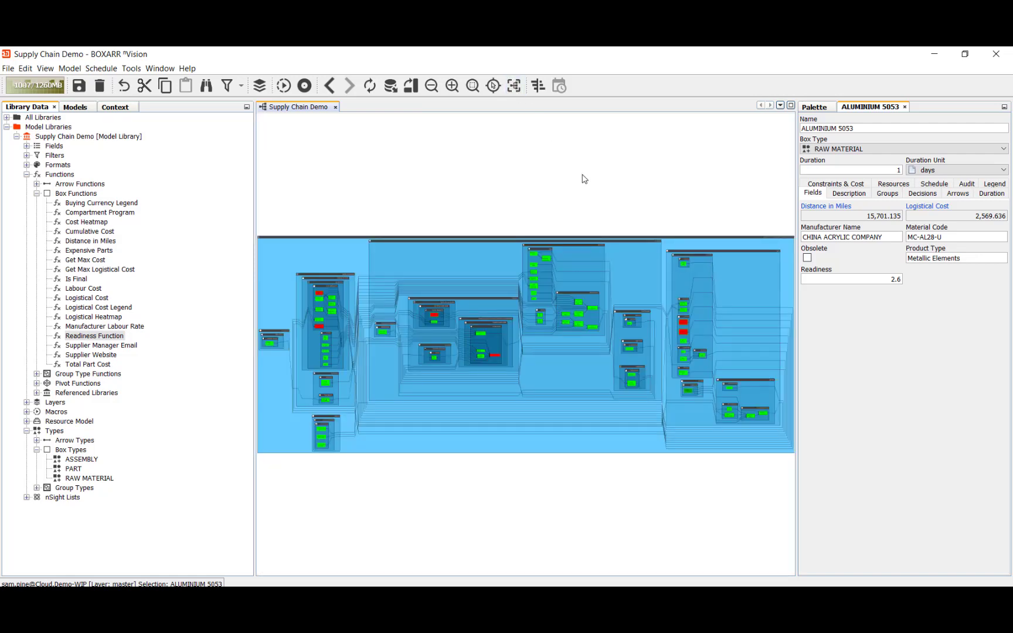
{"action": "double_click", "coordinate": [85, 338]}
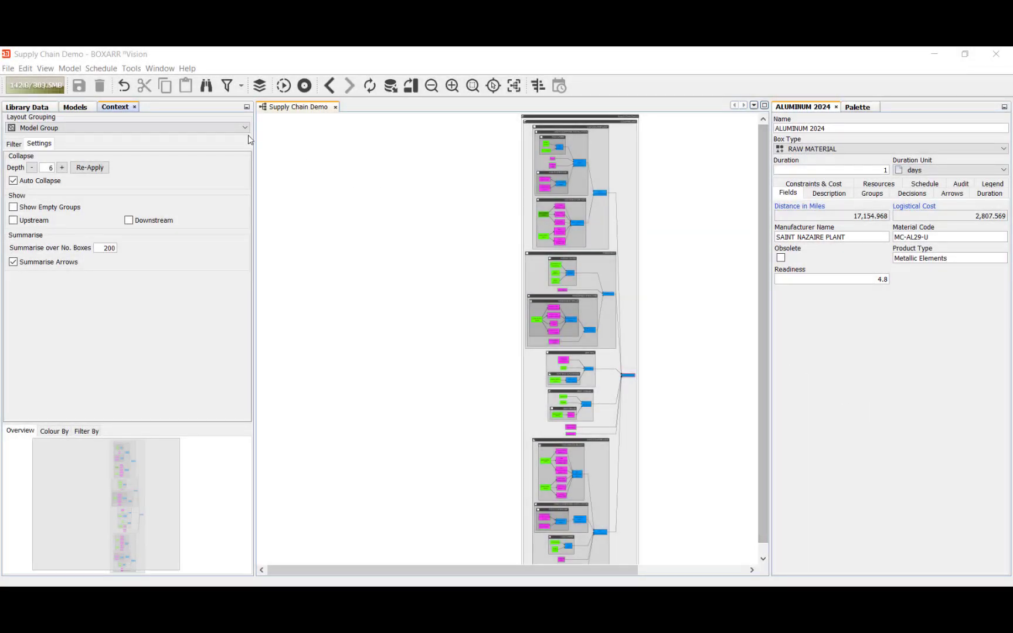
{"action": "left_click", "coordinate": [69, 69]}
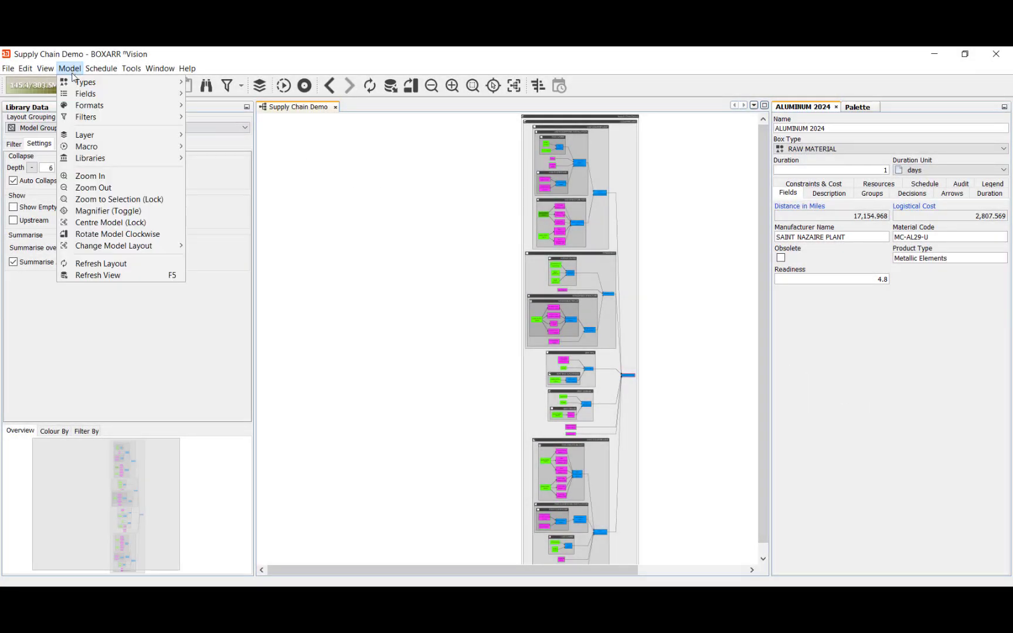
{"action": "mouse_move", "coordinate": [98, 105]}
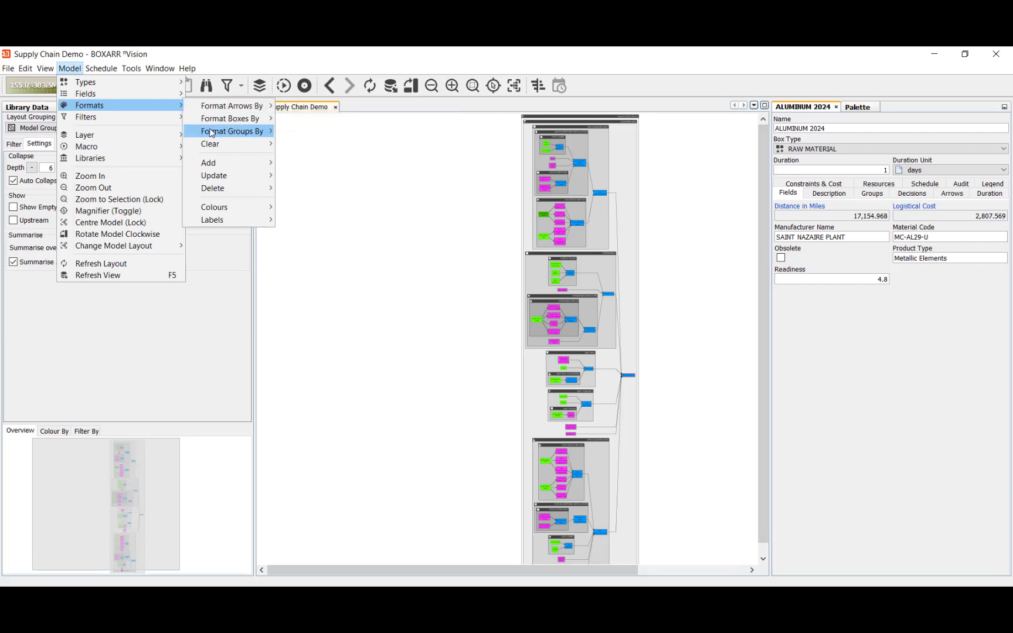
{"action": "mouse_move", "coordinate": [222, 208]}
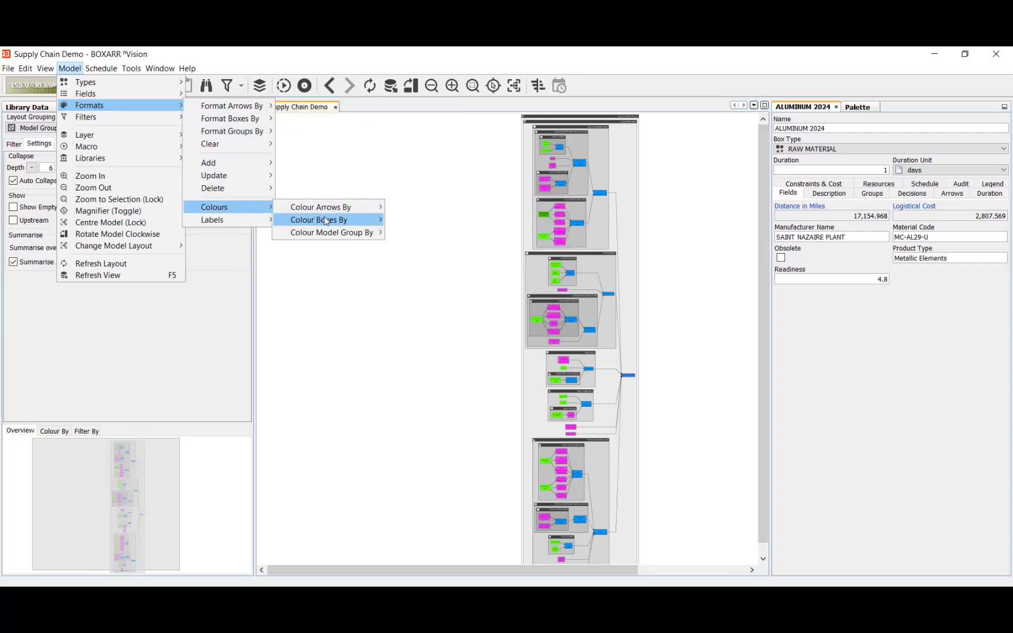
{"action": "mouse_move", "coordinate": [326, 221]}
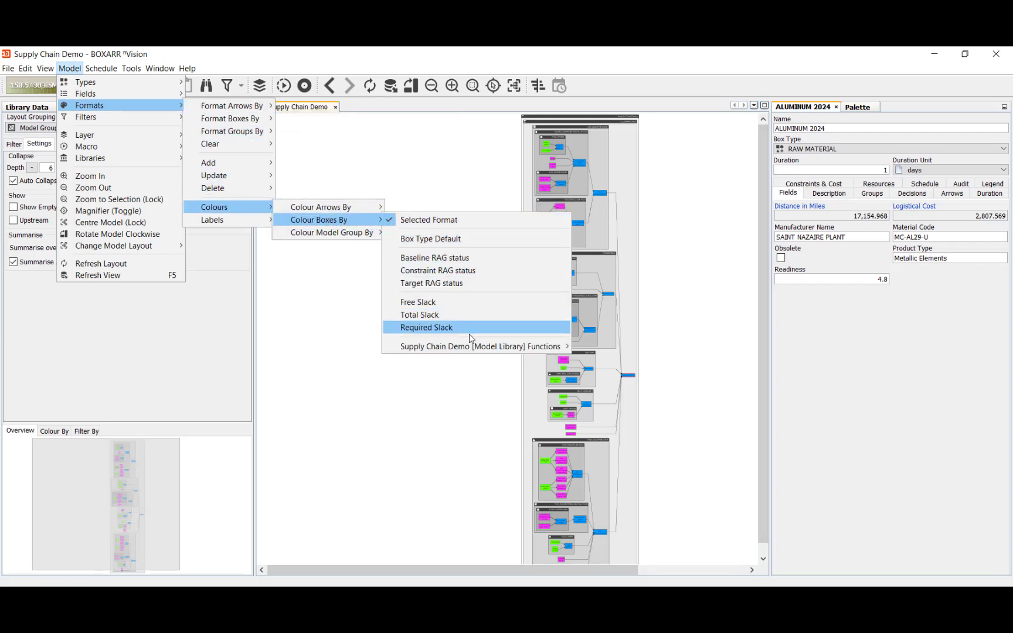
{"action": "mouse_move", "coordinate": [483, 350]}
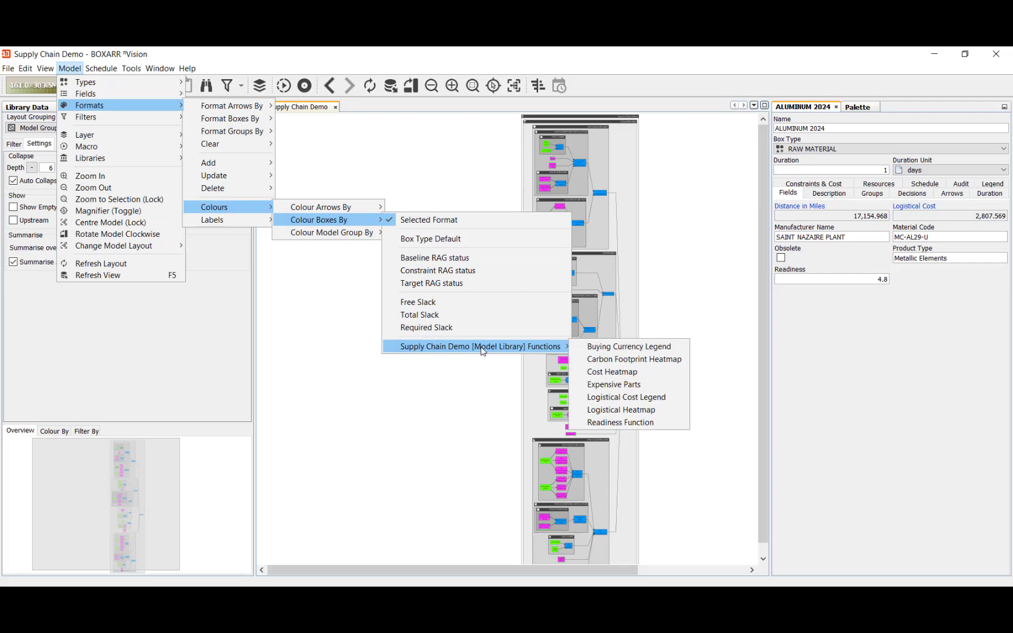
{"action": "left_click", "coordinate": [634, 360]}
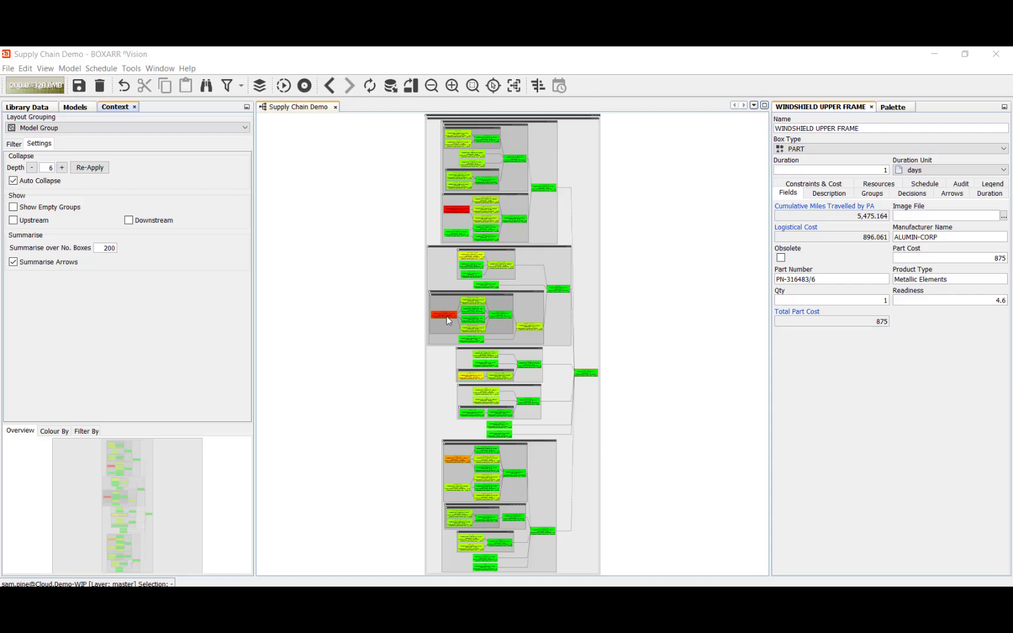
Filter the model to ALUMINIUM 5053's downstream path
{"action": "left_click", "coordinate": [446, 316]}
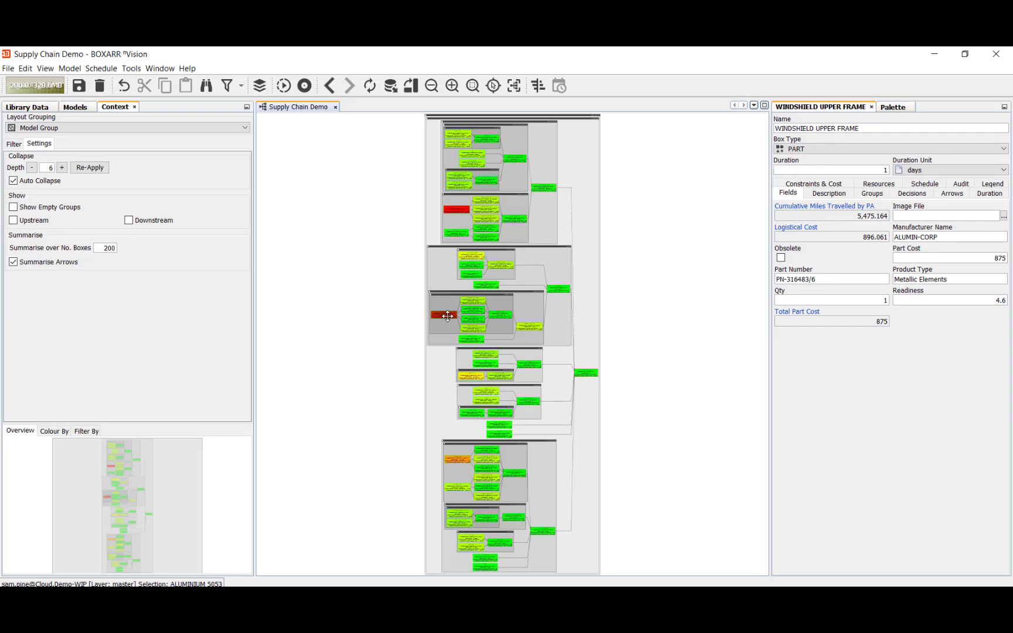
{"action": "left_click", "coordinate": [473, 86]}
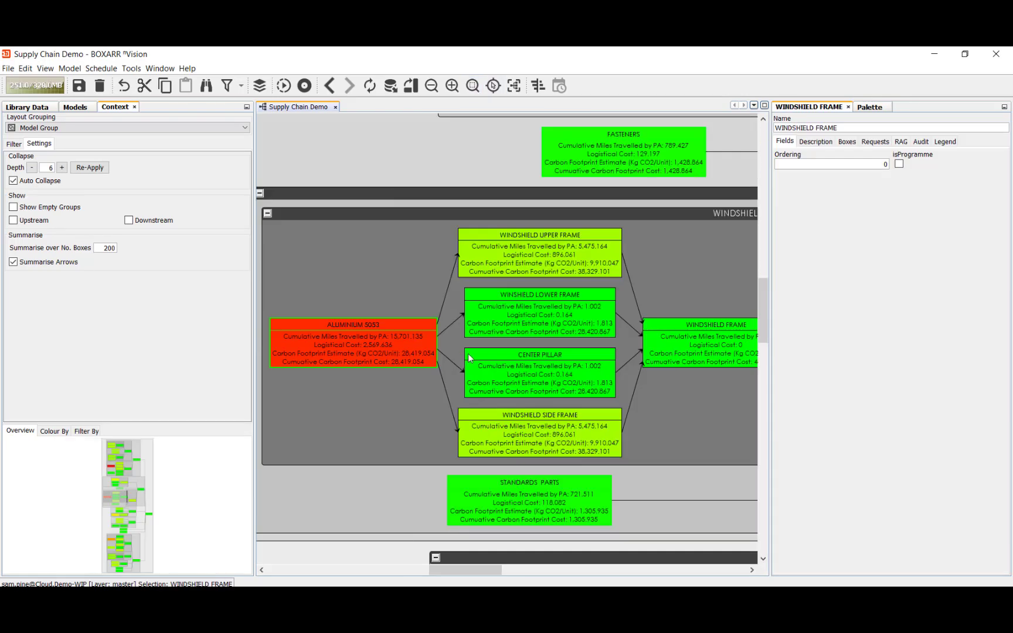
{"action": "left_click", "coordinate": [425, 360]}
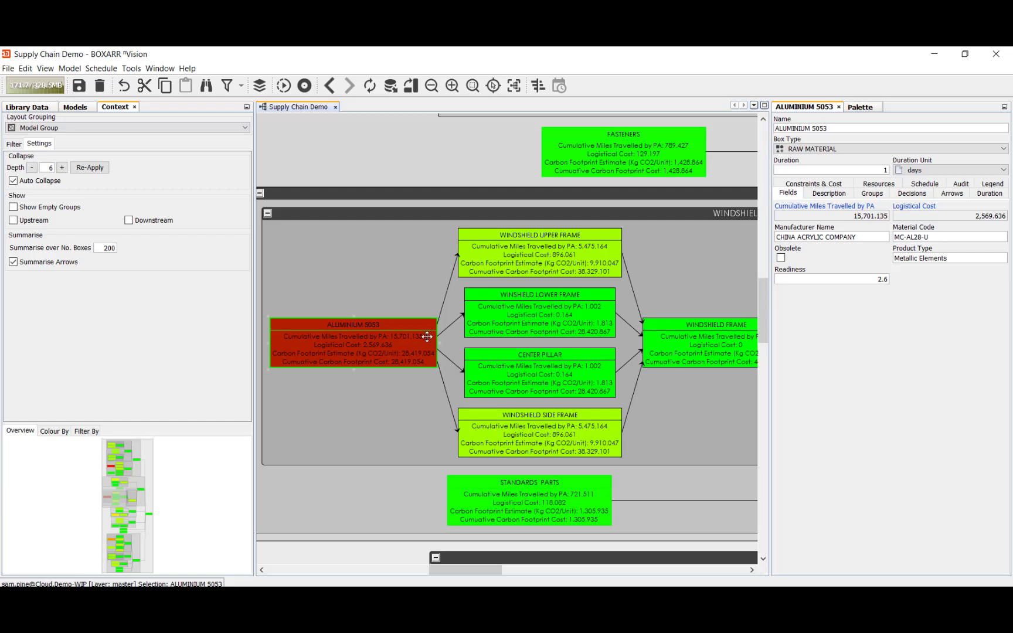
{"action": "right_click", "coordinate": [427, 337]}
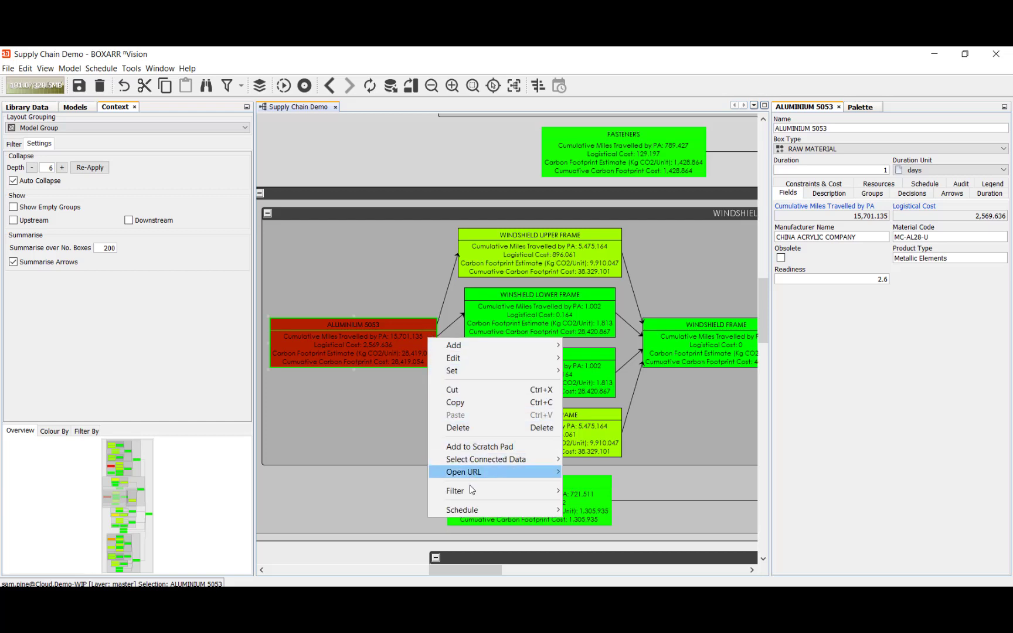
{"action": "mouse_move", "coordinate": [491, 493]}
{"action": "mouse_move", "coordinate": [613, 510]}
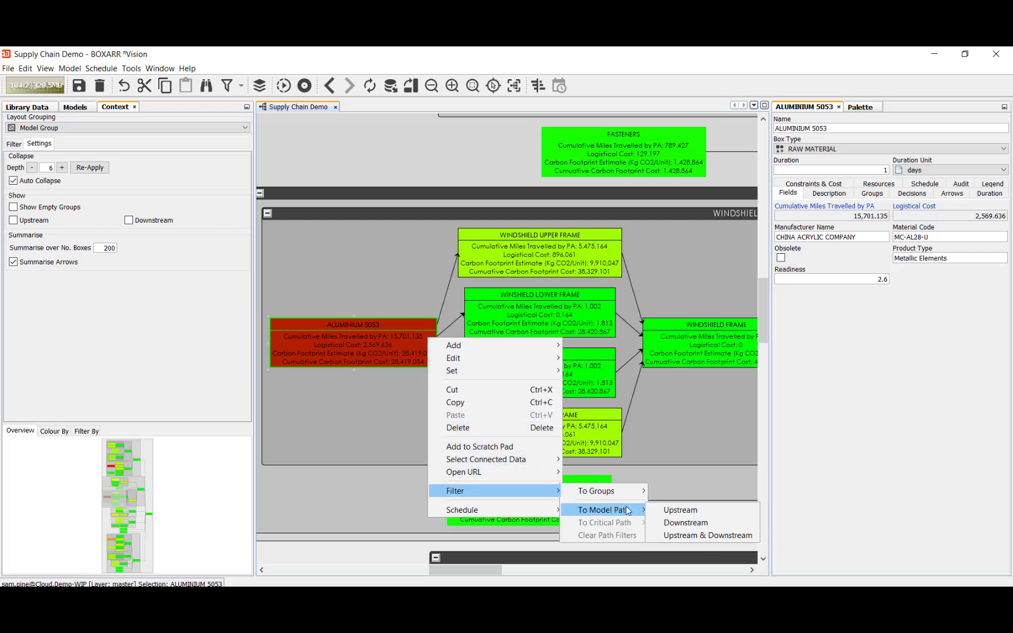
{"action": "left_click", "coordinate": [686, 522]}
Group the fitted diagram by Location and move WINDSHIELD UPPER FRAME into the SUZHOU group
{"action": "left_click", "coordinate": [514, 86]}
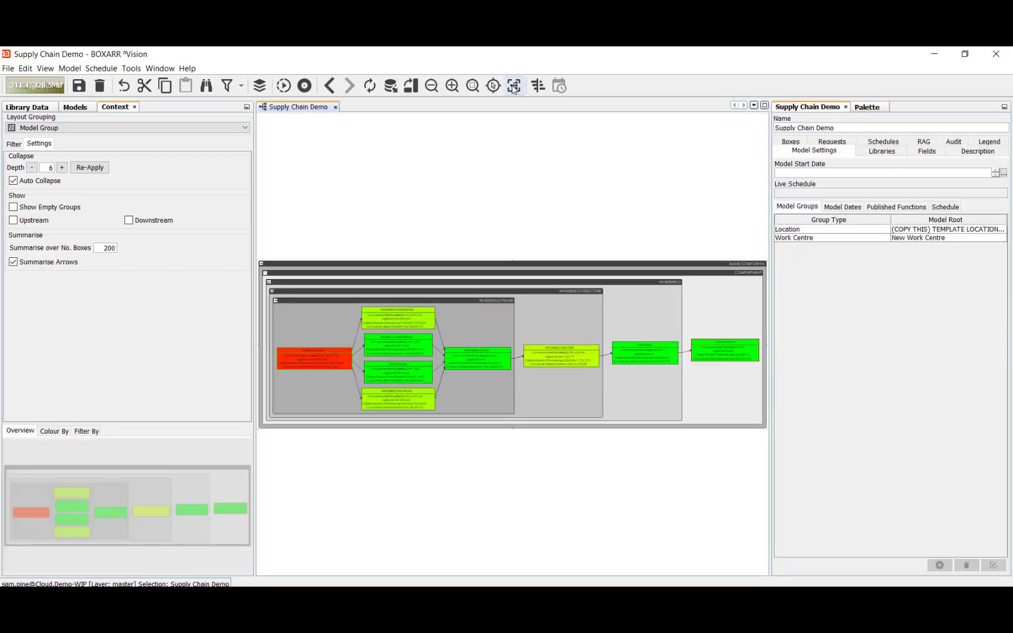
{"action": "left_click", "coordinate": [245, 127]}
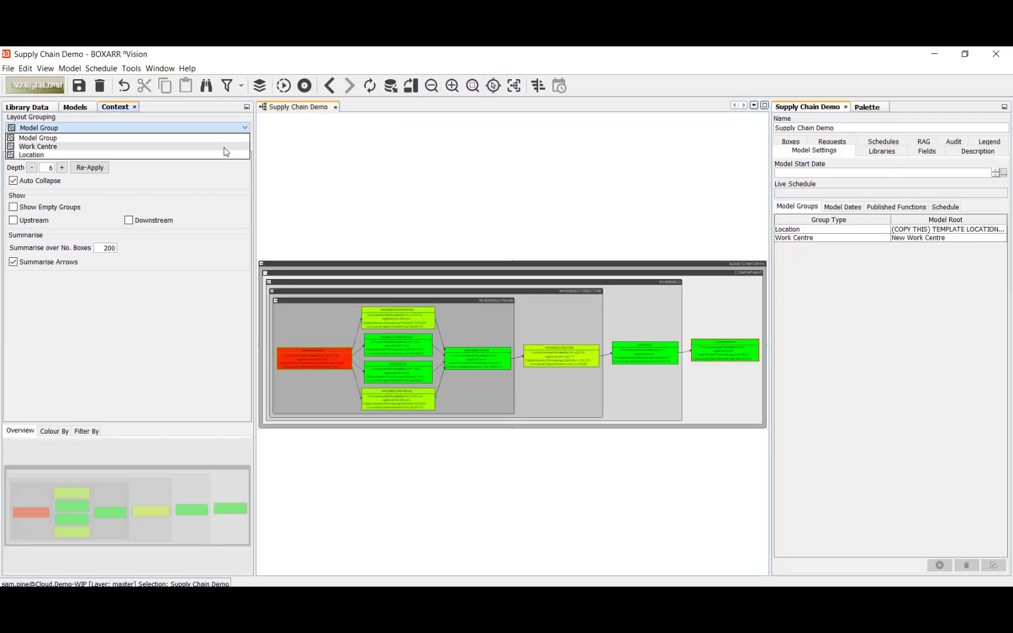
{"action": "left_click", "coordinate": [226, 149]}
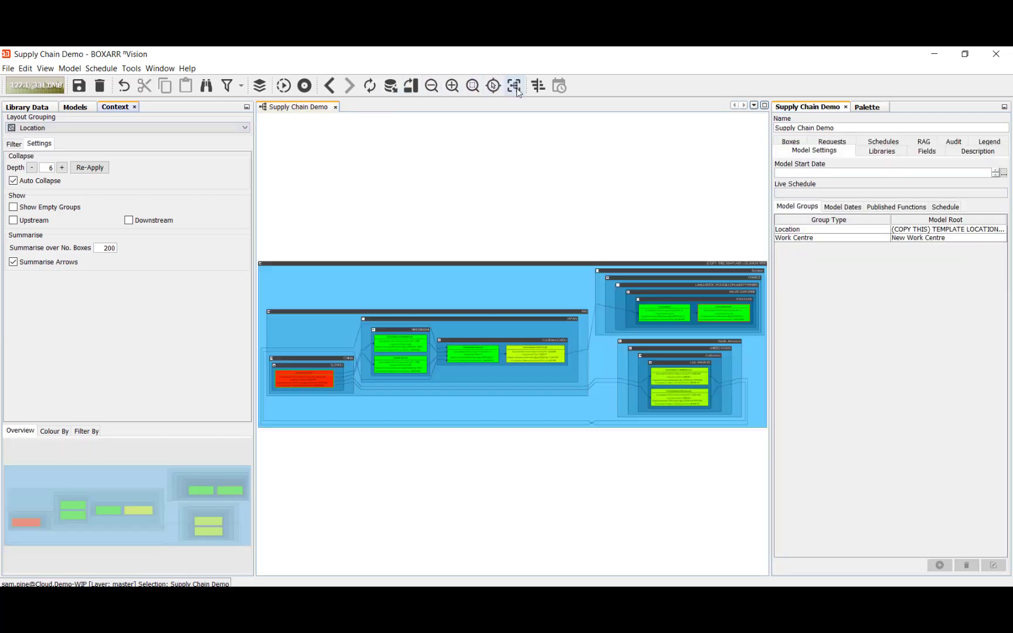
{"action": "left_click", "coordinate": [676, 381]}
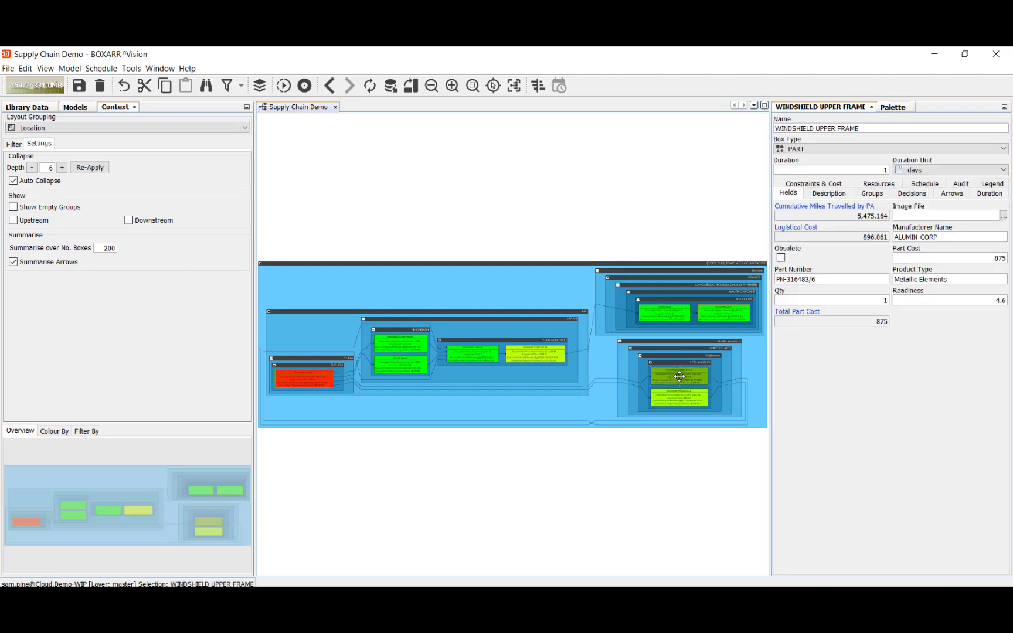
{"action": "left_click_drag", "start_coordinate": [678, 376], "coordinate": [344, 384]}
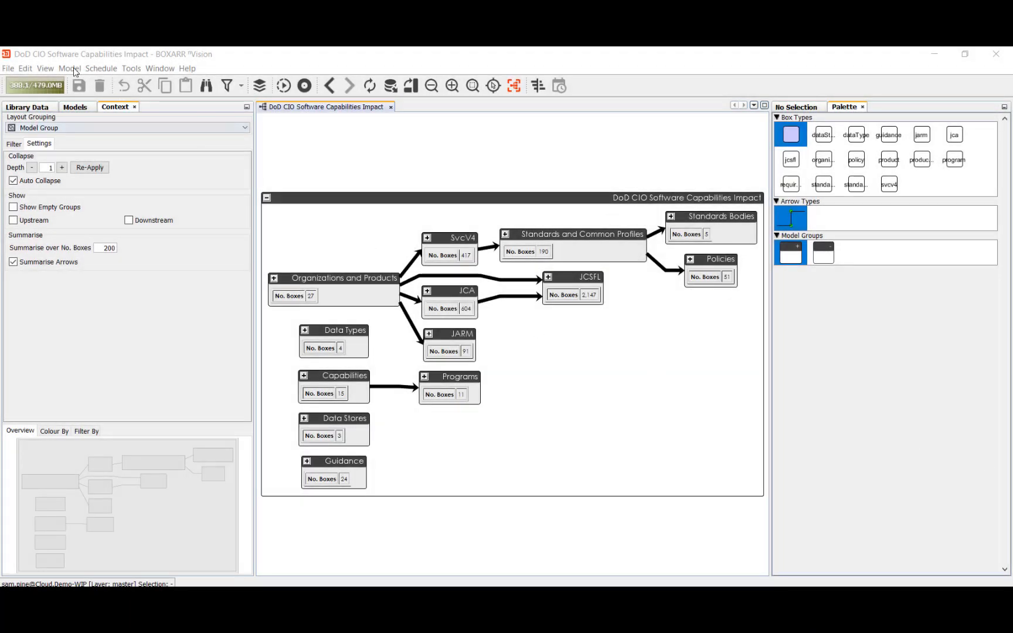
Label the DoD CIO groups with the Products versus Capability tables
{"action": "left_click", "coordinate": [75, 70]}
{"action": "mouse_move", "coordinate": [87, 105]}
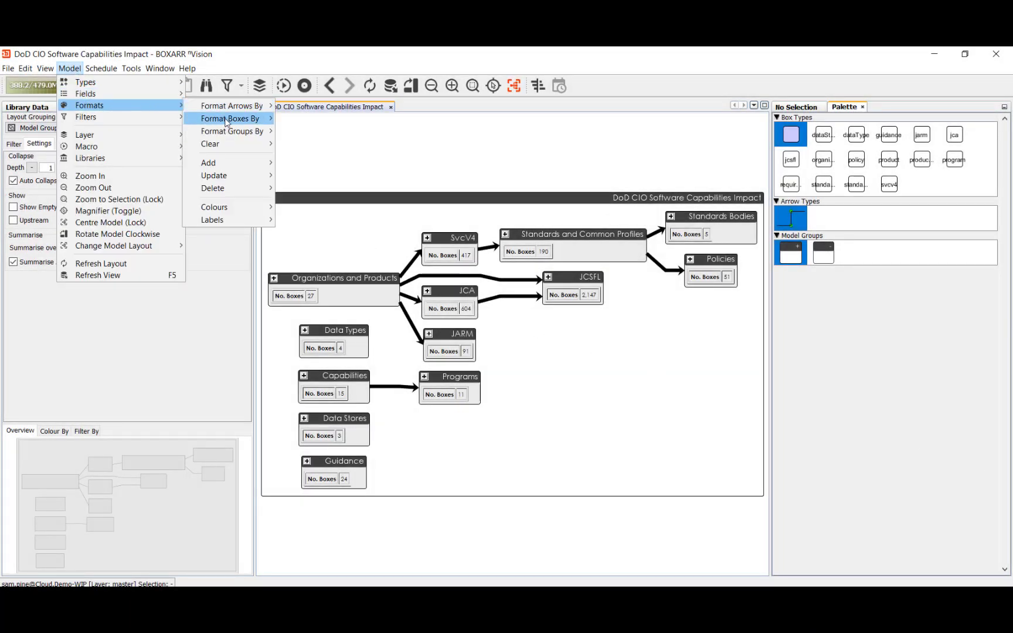
{"action": "mouse_move", "coordinate": [256, 219]}
{"action": "mouse_move", "coordinate": [314, 245]}
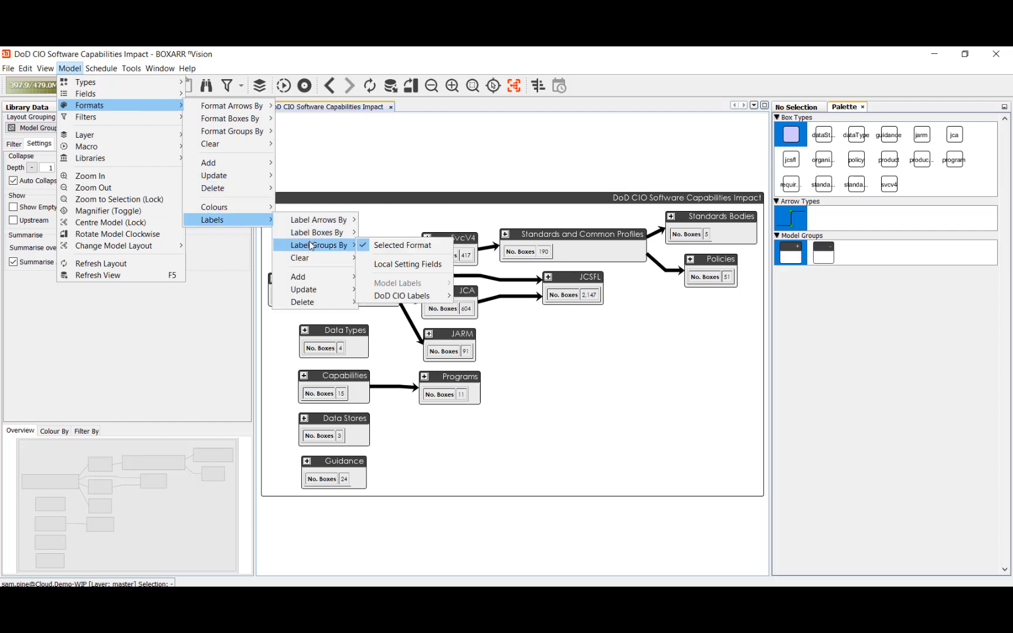
{"action": "mouse_move", "coordinate": [404, 296]}
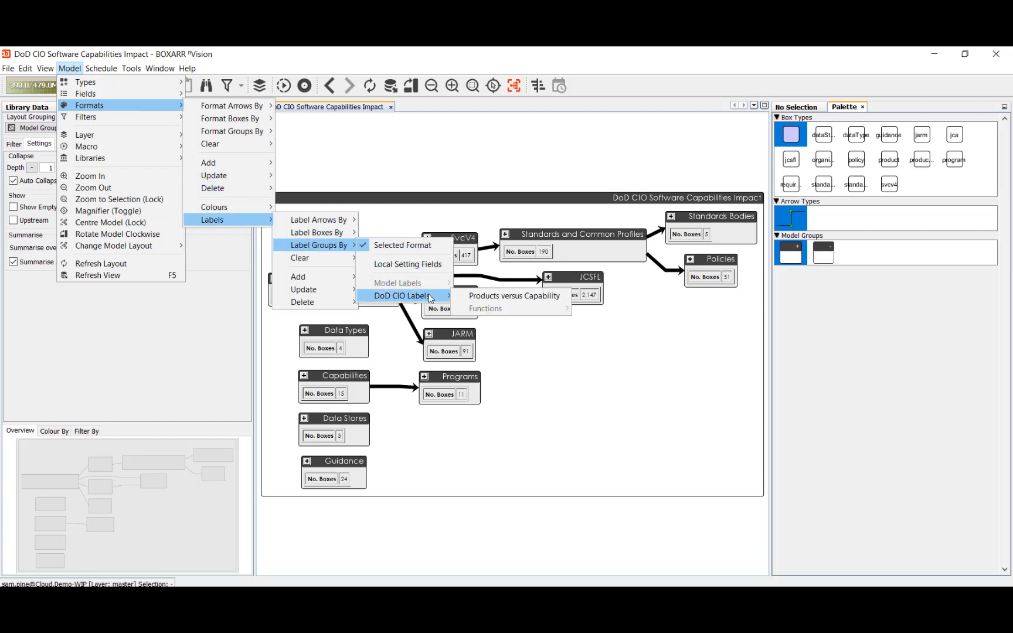
{"action": "left_click", "coordinate": [491, 299]}
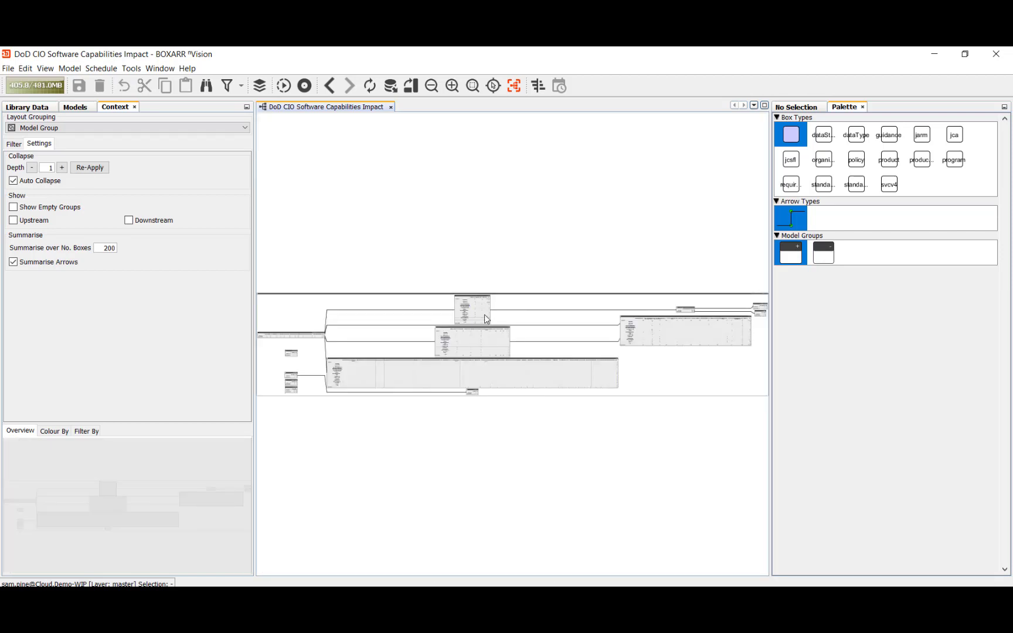
Expand the SvcV4 and Mission Services groups into sub-tables and view the Vienna work centre's details
{"action": "left_click", "coordinate": [485, 319]}
{"action": "left_click", "coordinate": [473, 86]}
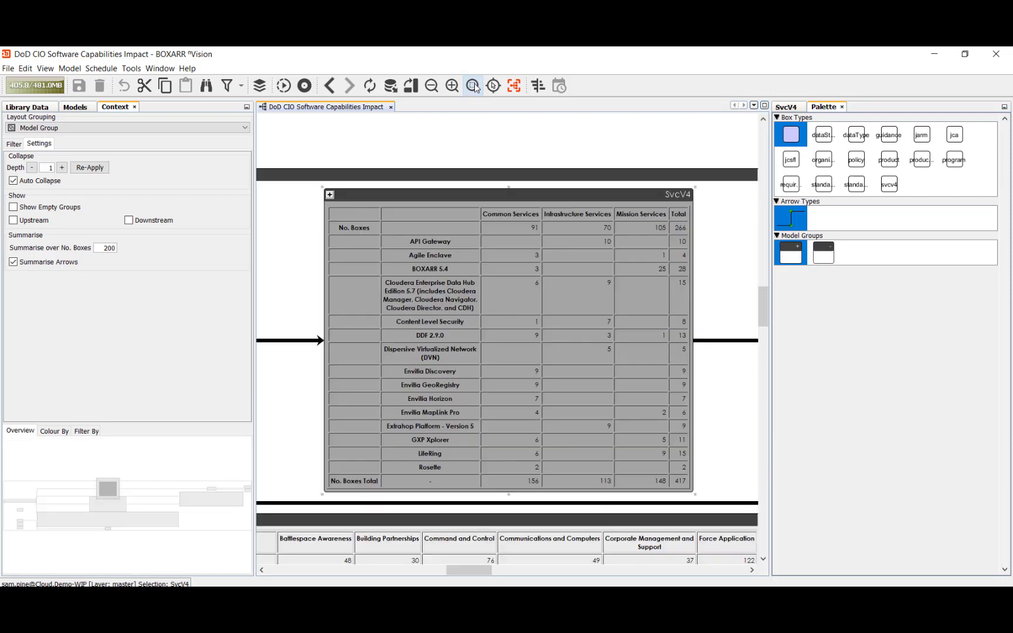
{"action": "double_click", "coordinate": [534, 194]}
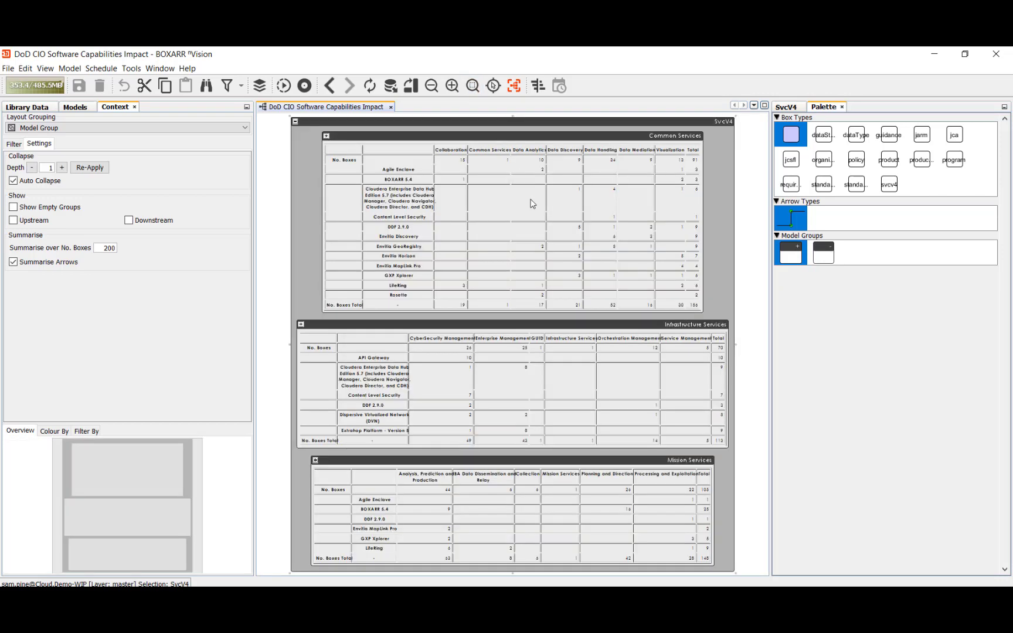
{"action": "left_click", "coordinate": [695, 463]}
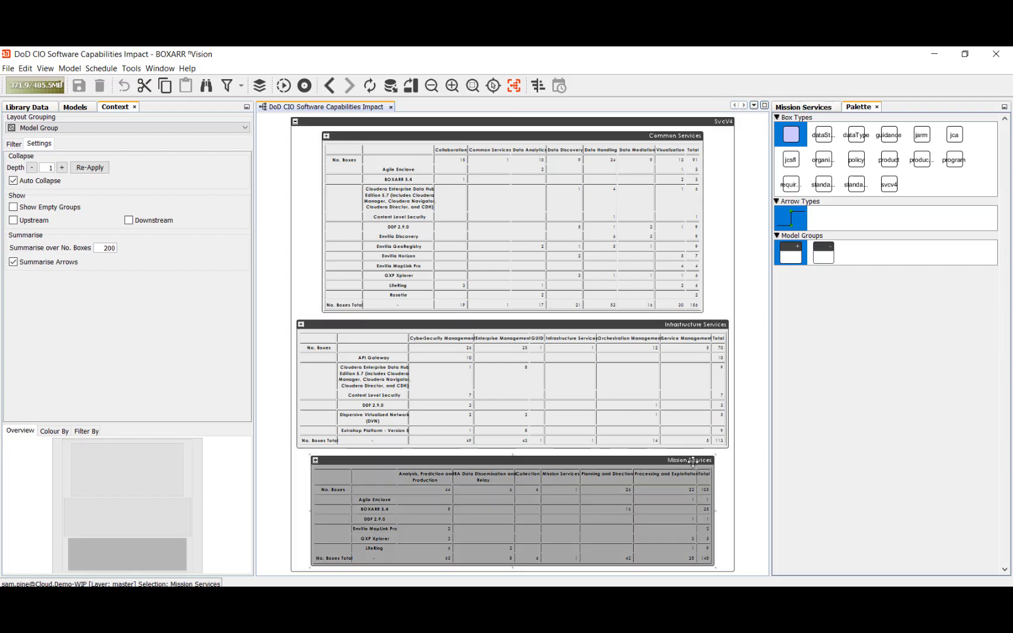
{"action": "double_click", "coordinate": [693, 461]}
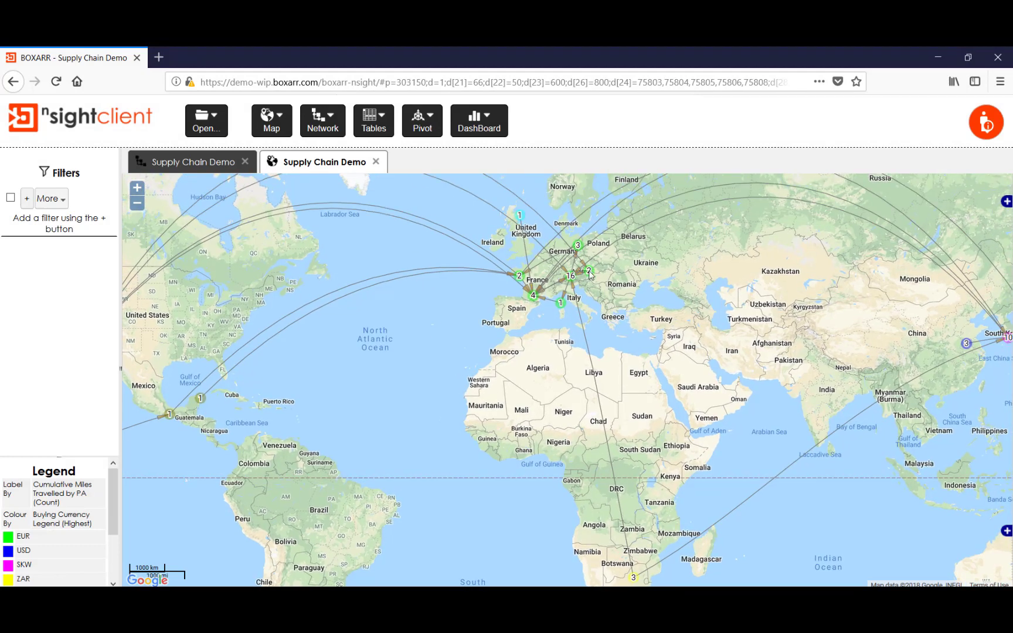
{"action": "left_click", "coordinate": [589, 272]}
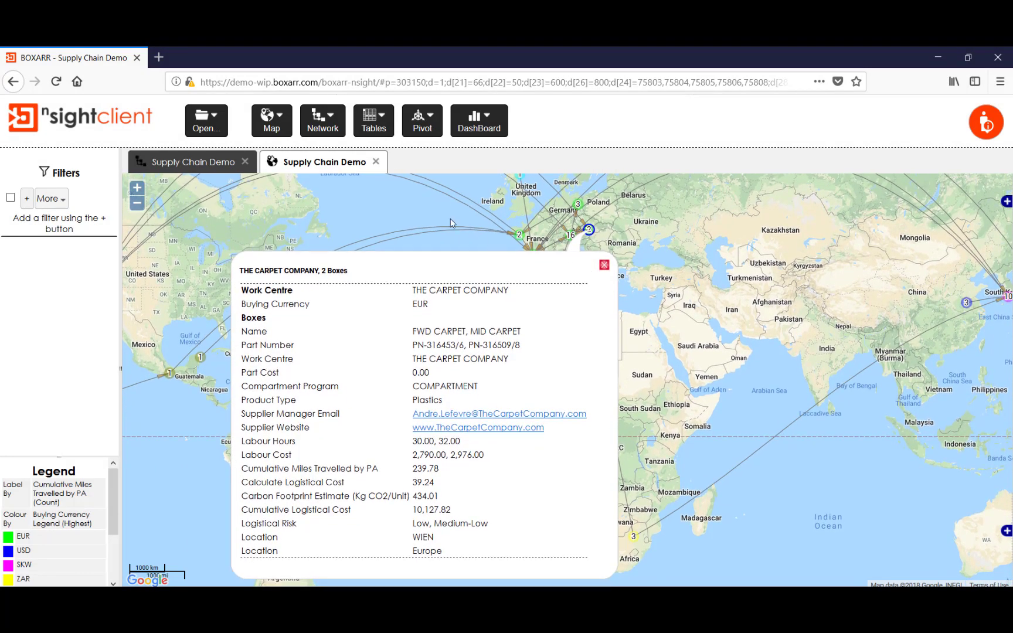
{"action": "left_click", "coordinate": [374, 120]}
Open the Supply Chain Information and Risks table and sort Financial Risk with Very High first
{"action": "mouse_move", "coordinate": [381, 145]}
{"action": "left_click", "coordinate": [490, 152]}
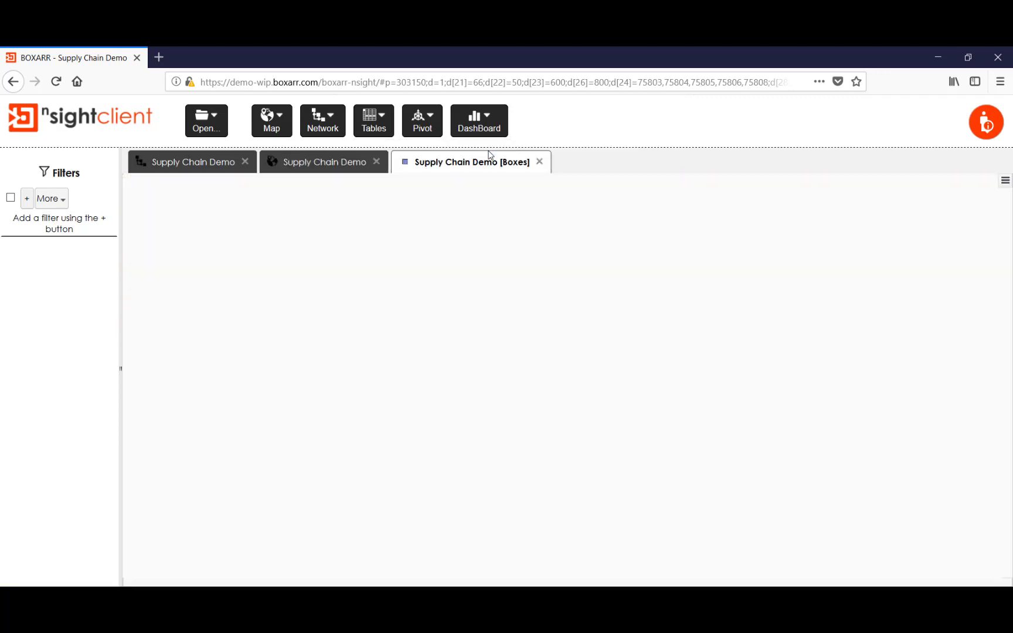
{"action": "scroll", "coordinate": [714, 275], "scroll_direction": "right", "scroll_amount": 5}
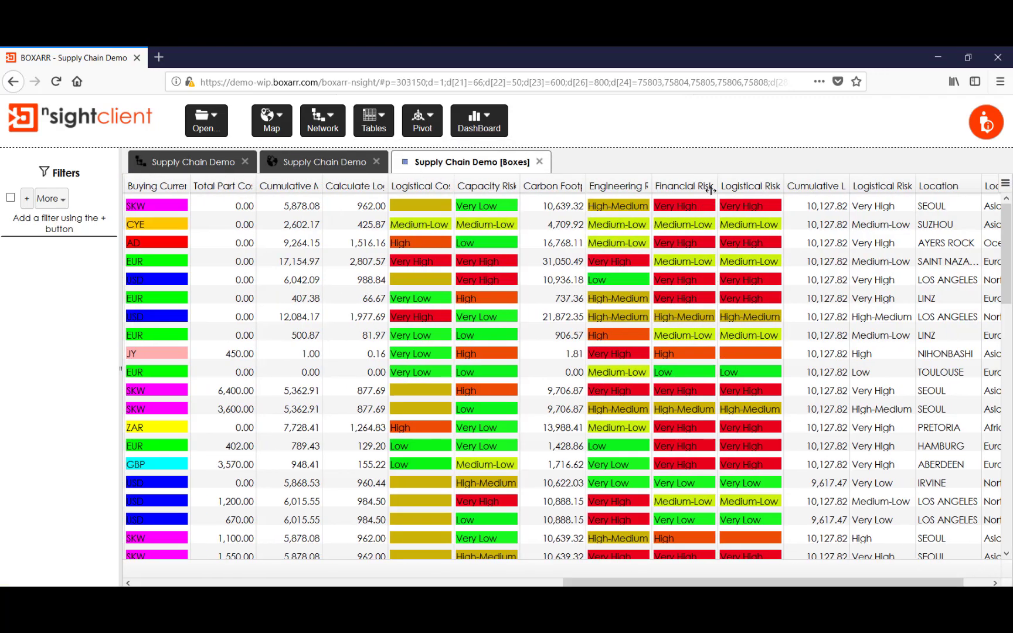
{"action": "left_click", "coordinate": [710, 185]}
{"action": "left_click", "coordinate": [710, 185]}
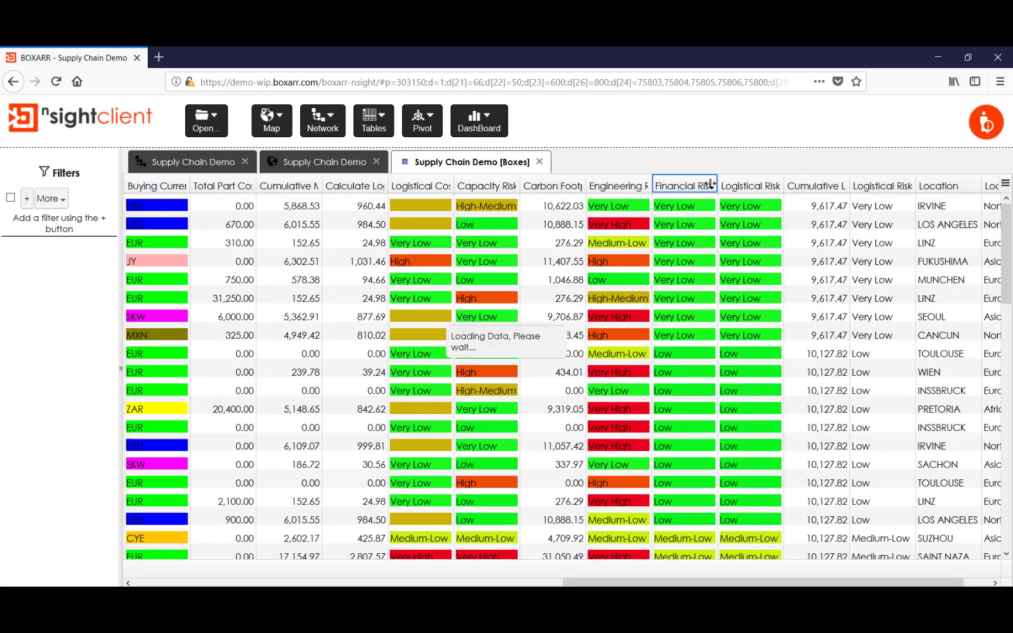
Open the Work Centre x Logistical Risk pivot
{"action": "left_click", "coordinate": [478, 126]}
{"action": "left_click", "coordinate": [441, 126]}
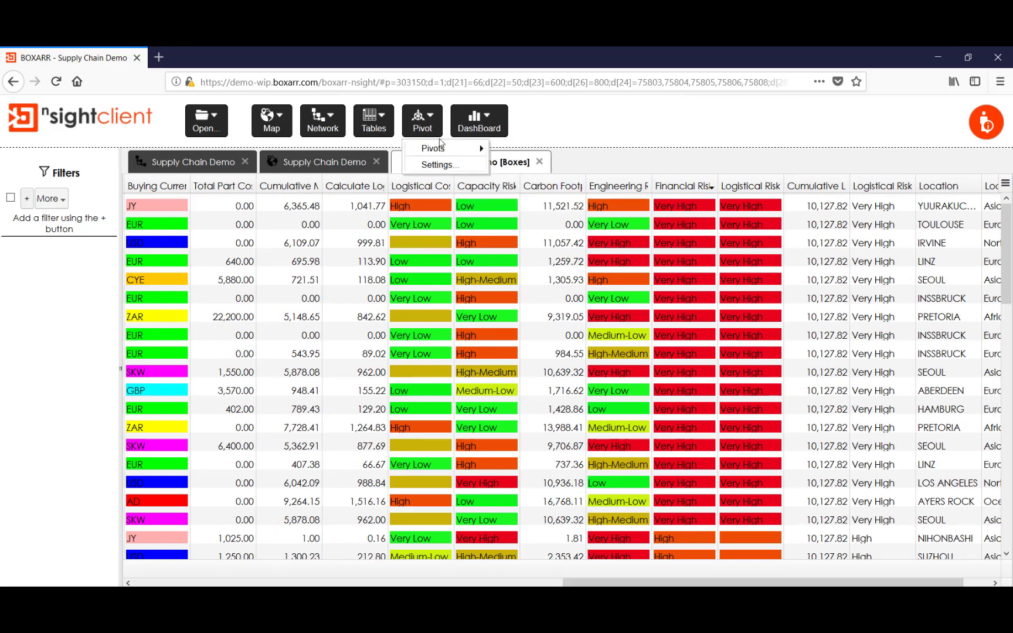
{"action": "mouse_move", "coordinate": [431, 146]}
{"action": "left_click", "coordinate": [551, 162]}
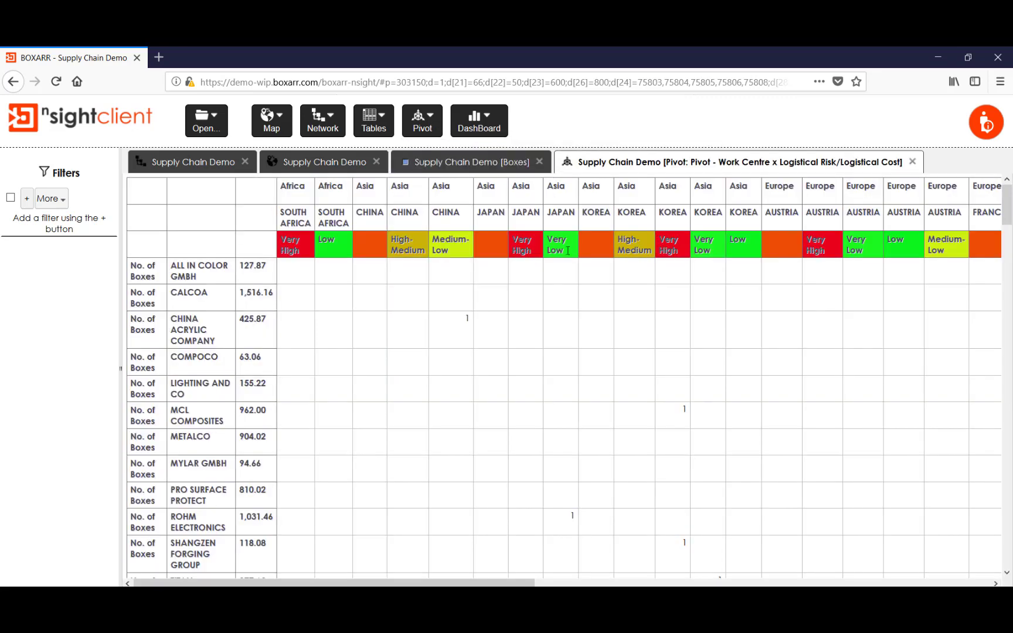
{"action": "left_click", "coordinate": [478, 122]}
Open the Logistical Risk/Cost dashboard and select all six risk bars from Very High to Very Low
{"action": "mouse_move", "coordinate": [528, 150]}
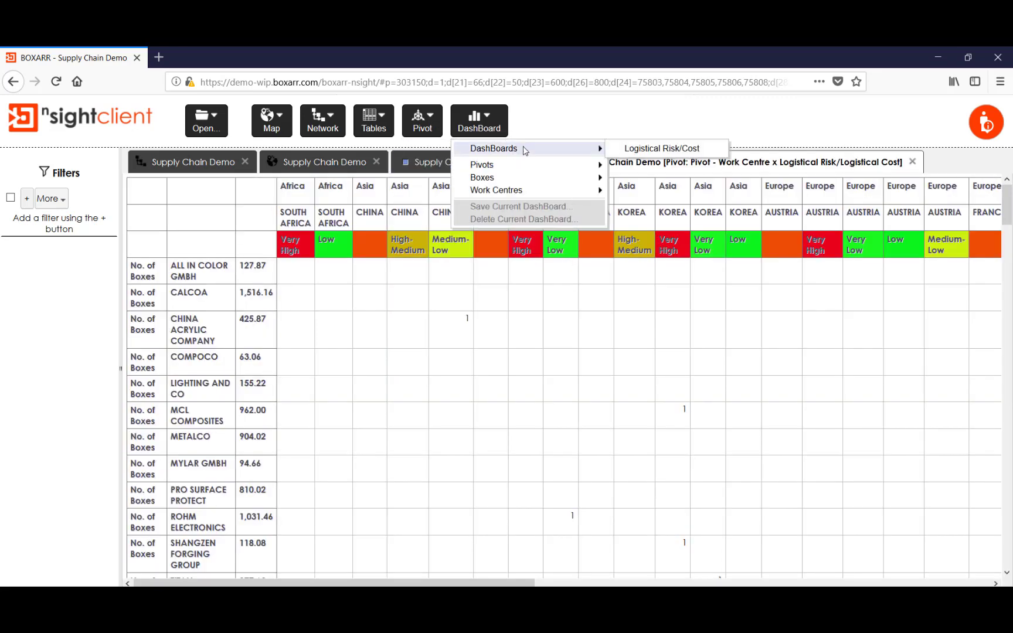
{"action": "left_click", "coordinate": [626, 151]}
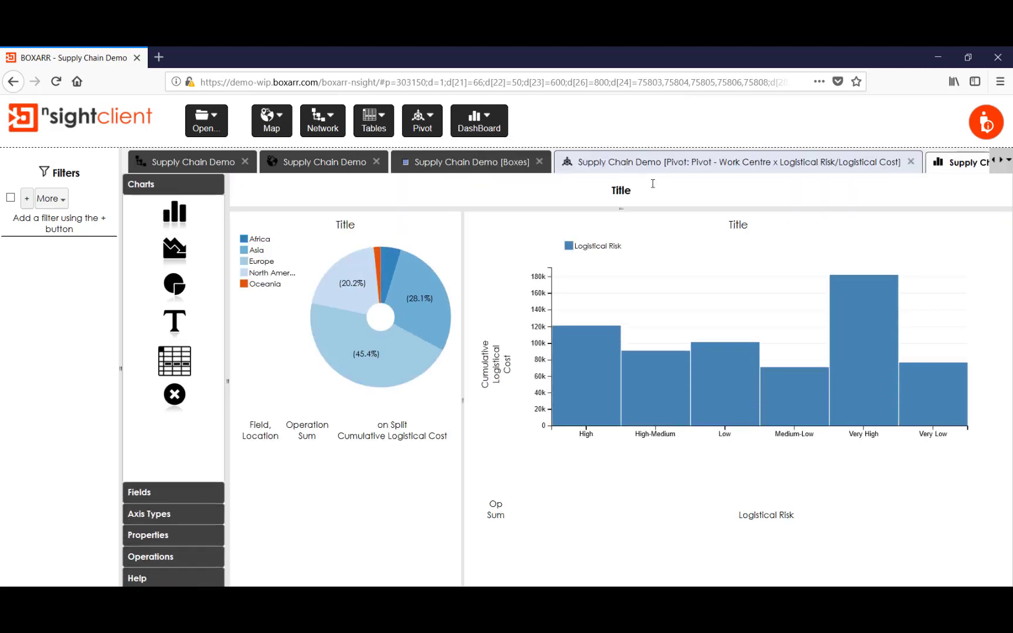
{"action": "left_click", "coordinate": [860, 397]}
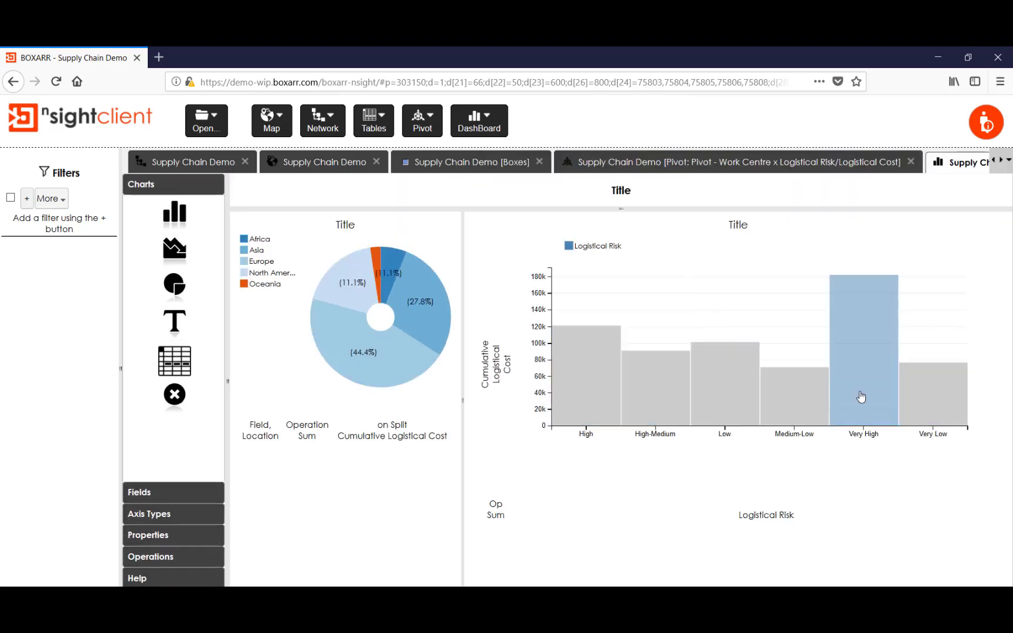
{"action": "left_click", "coordinate": [794, 398]}
{"action": "left_click", "coordinate": [642, 401]}
{"action": "left_click", "coordinate": [586, 399]}
{"action": "left_click", "coordinate": [725, 398]}
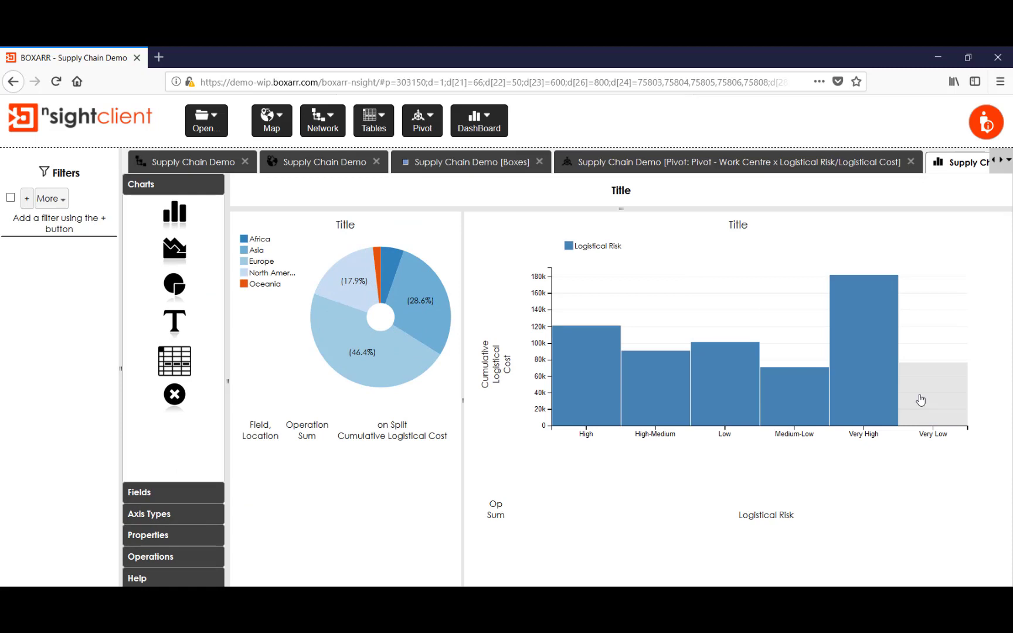
{"action": "left_click", "coordinate": [932, 398]}
Add a Location filter set to KOREA to the dashboard
{"action": "left_click", "coordinate": [27, 198]}
{"action": "left_click", "coordinate": [305, 302]}
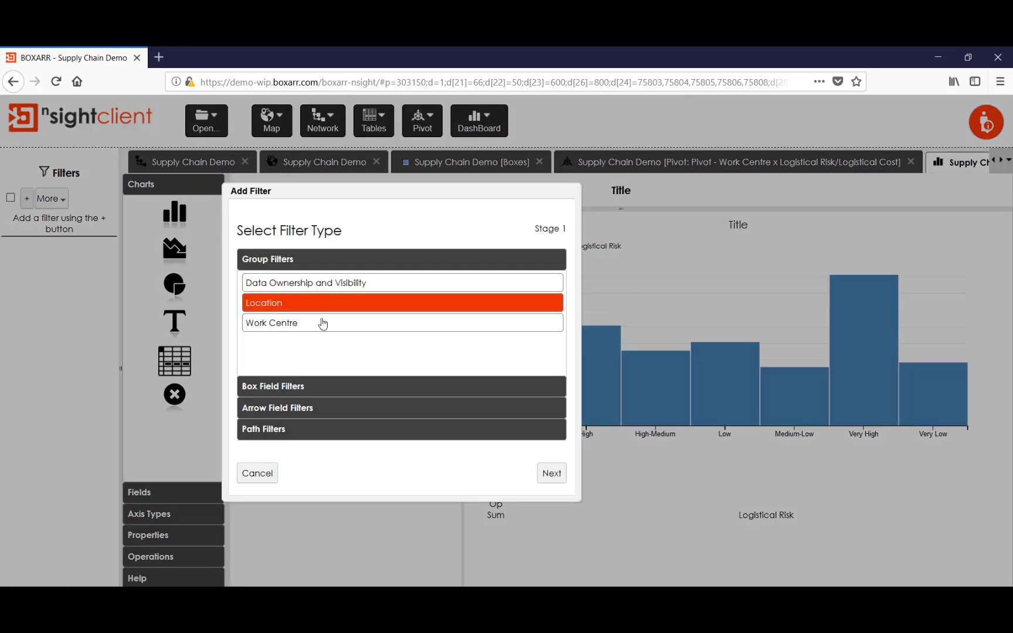
{"action": "left_click", "coordinate": [551, 473]}
{"action": "left_click", "coordinate": [652, 473]}
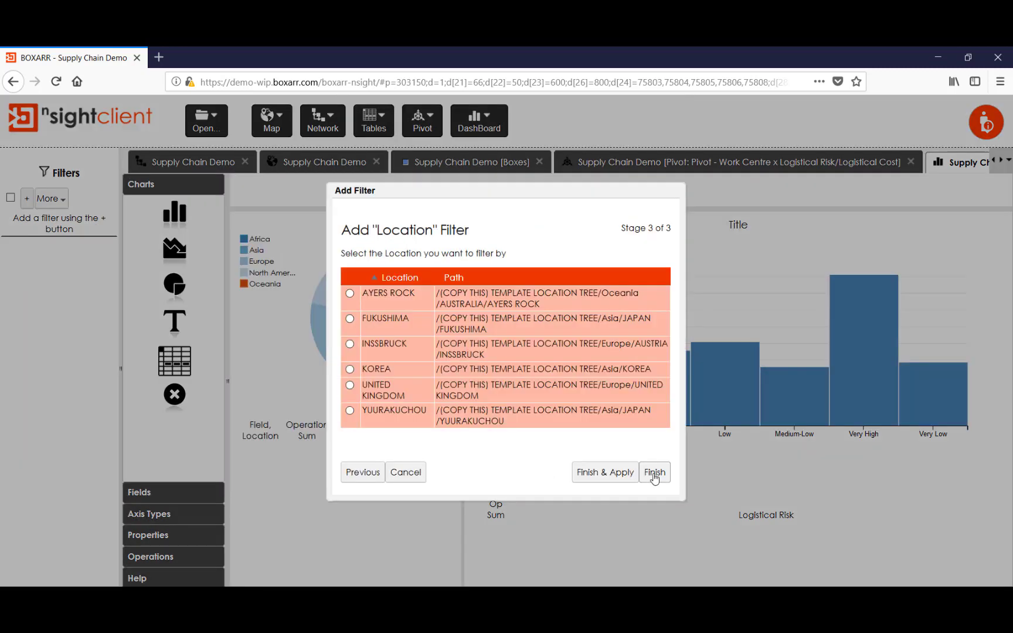
{"action": "left_click", "coordinate": [350, 369]}
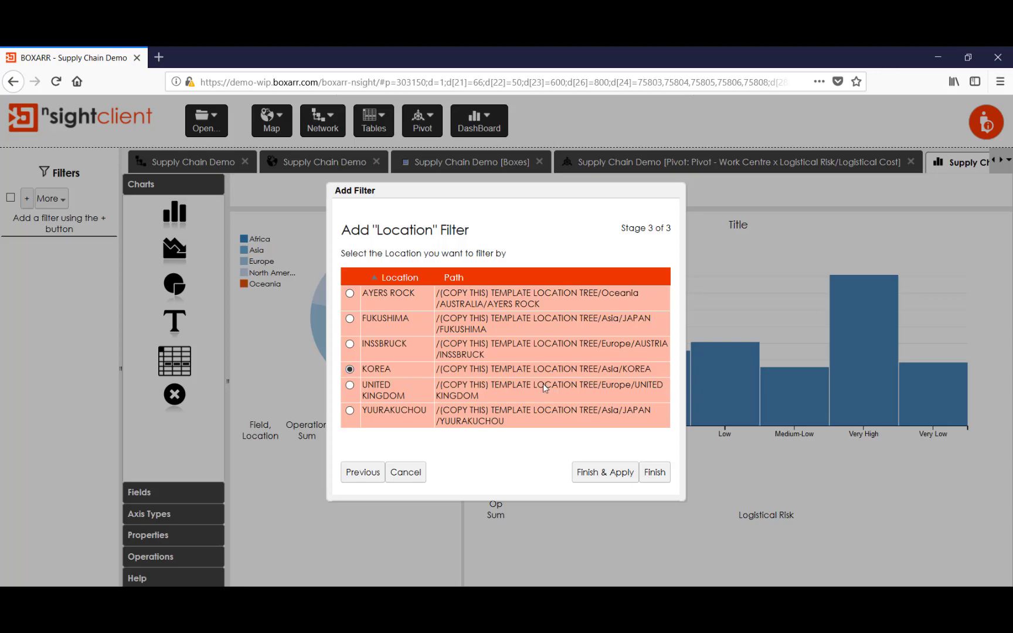
{"action": "left_click", "coordinate": [632, 472]}
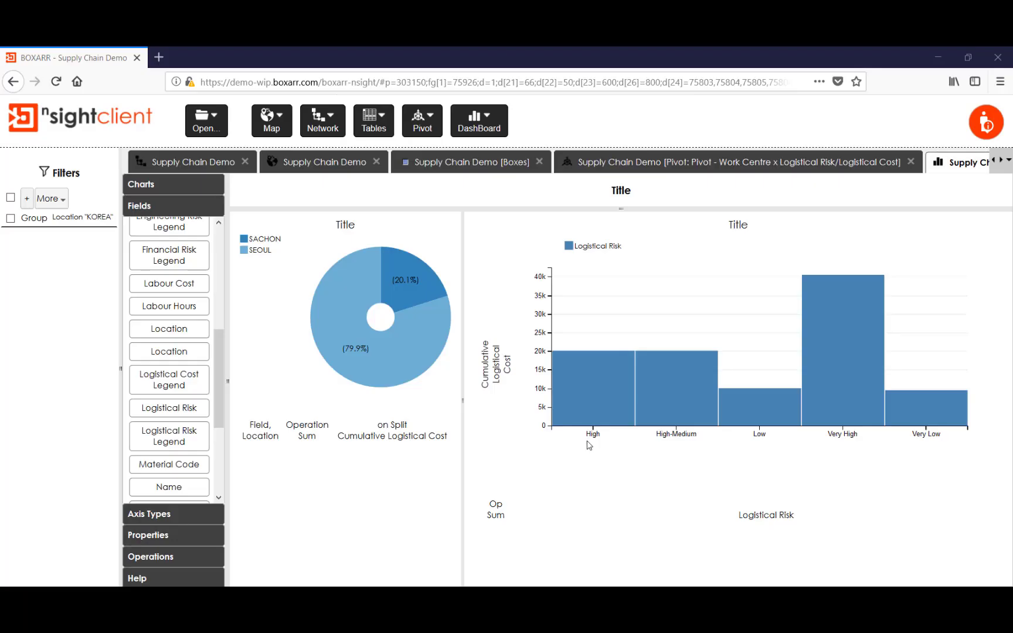
Add a Path filter covering upstream and downstream
{"action": "left_click", "coordinate": [27, 198]}
{"action": "left_click", "coordinate": [369, 428]}
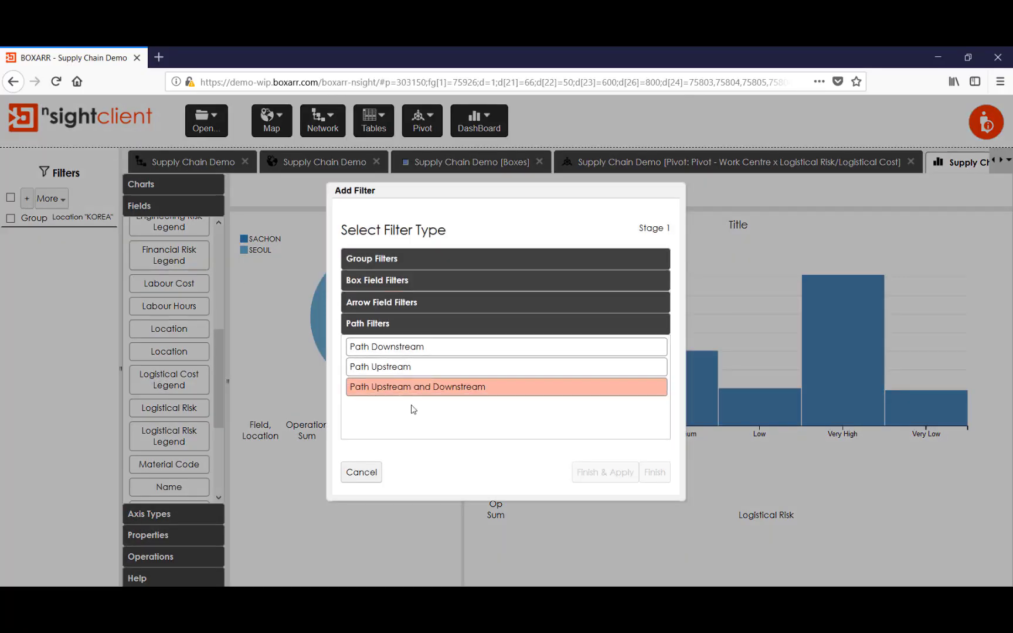
{"action": "left_click", "coordinate": [415, 394]}
{"action": "left_click", "coordinate": [601, 473]}
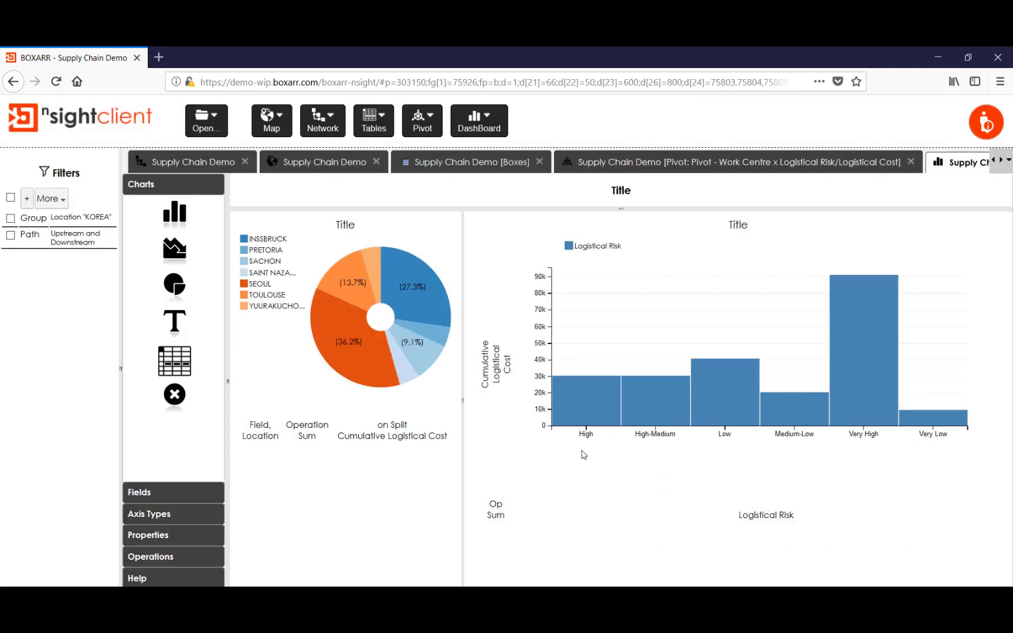
Return via the pivot to the Supply Chain Demo Boxes table, now limited to the KOREA path
{"action": "left_click", "coordinate": [754, 170]}
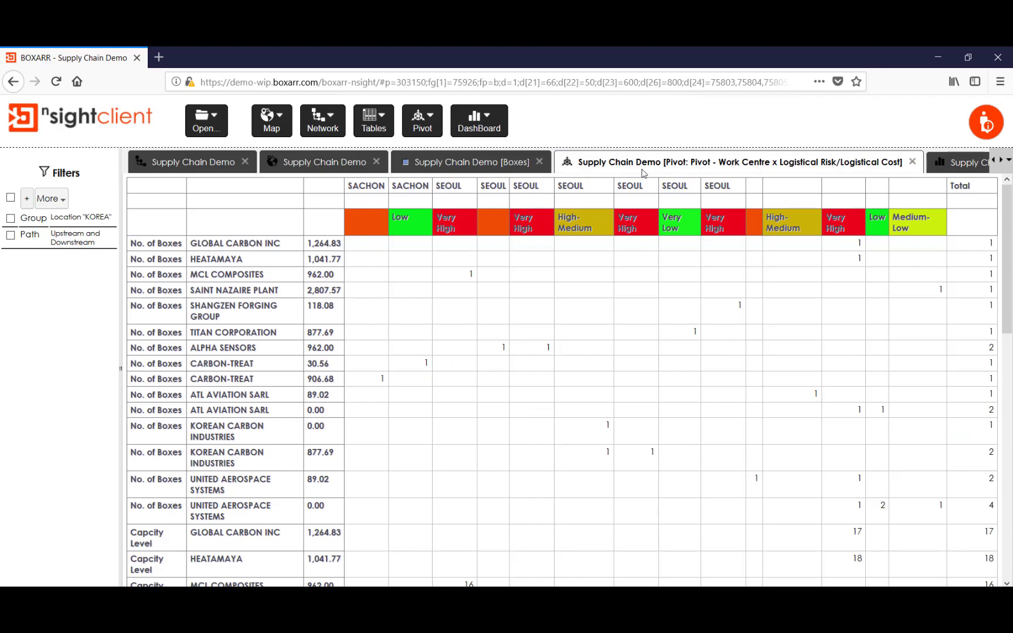
{"action": "left_click", "coordinate": [496, 164]}
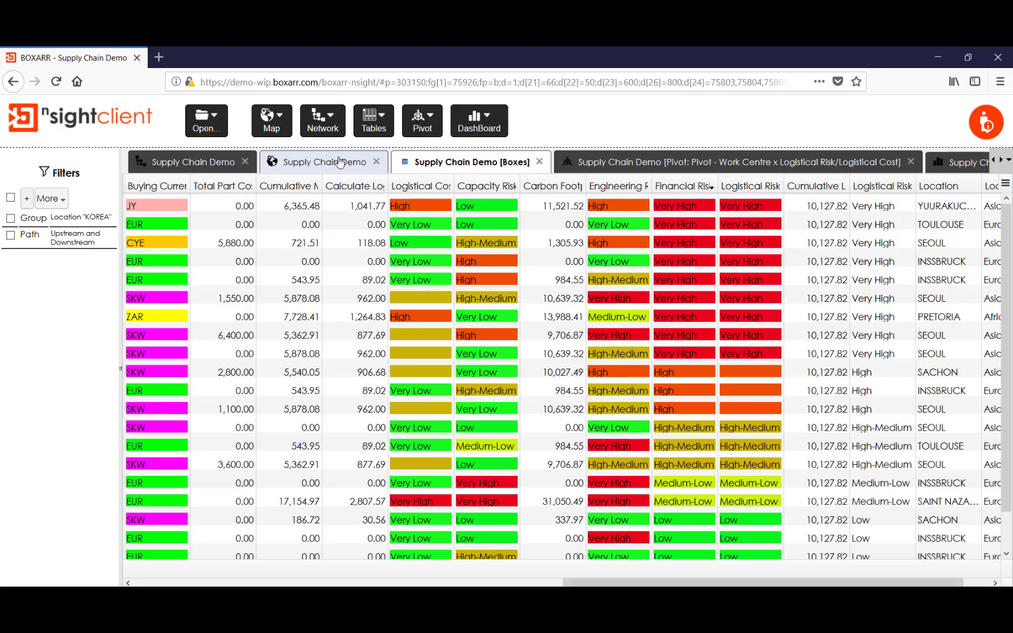